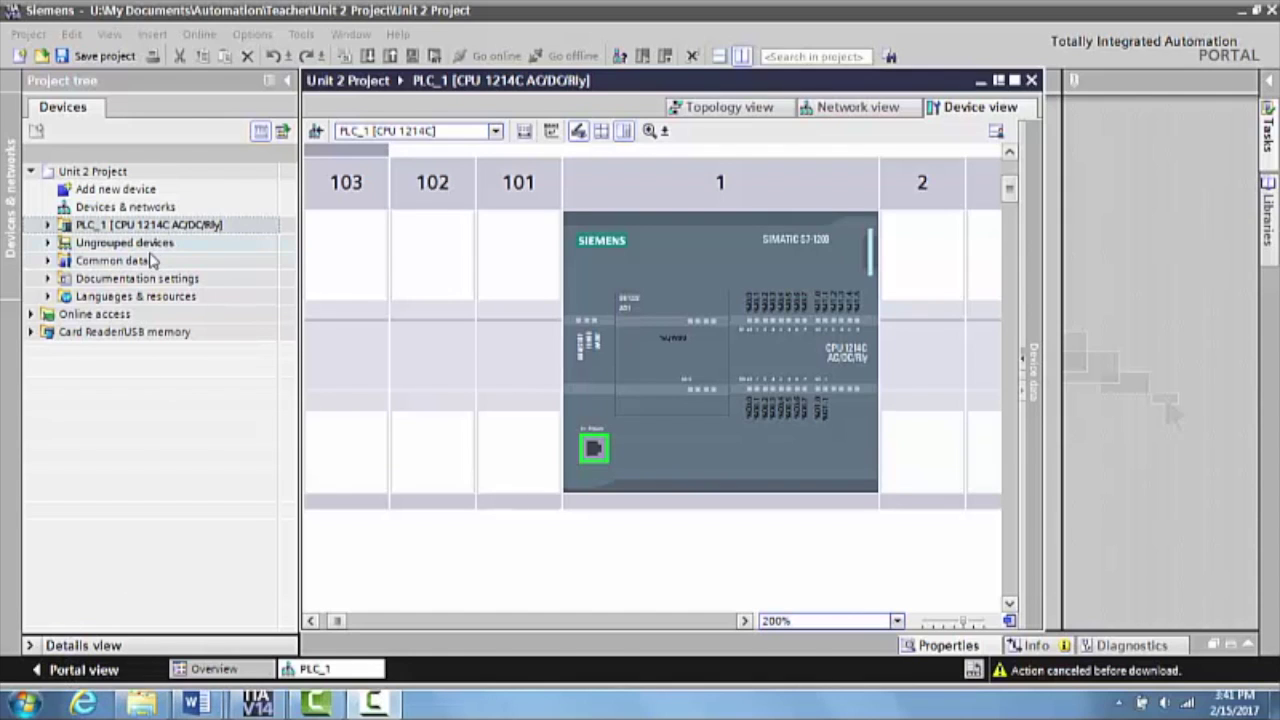
- Add a KTP700 Basic PN panel (6AV2 123-2GB03-0AX0) to the project as HMI_1
click(116, 192)
double_click(116, 192)
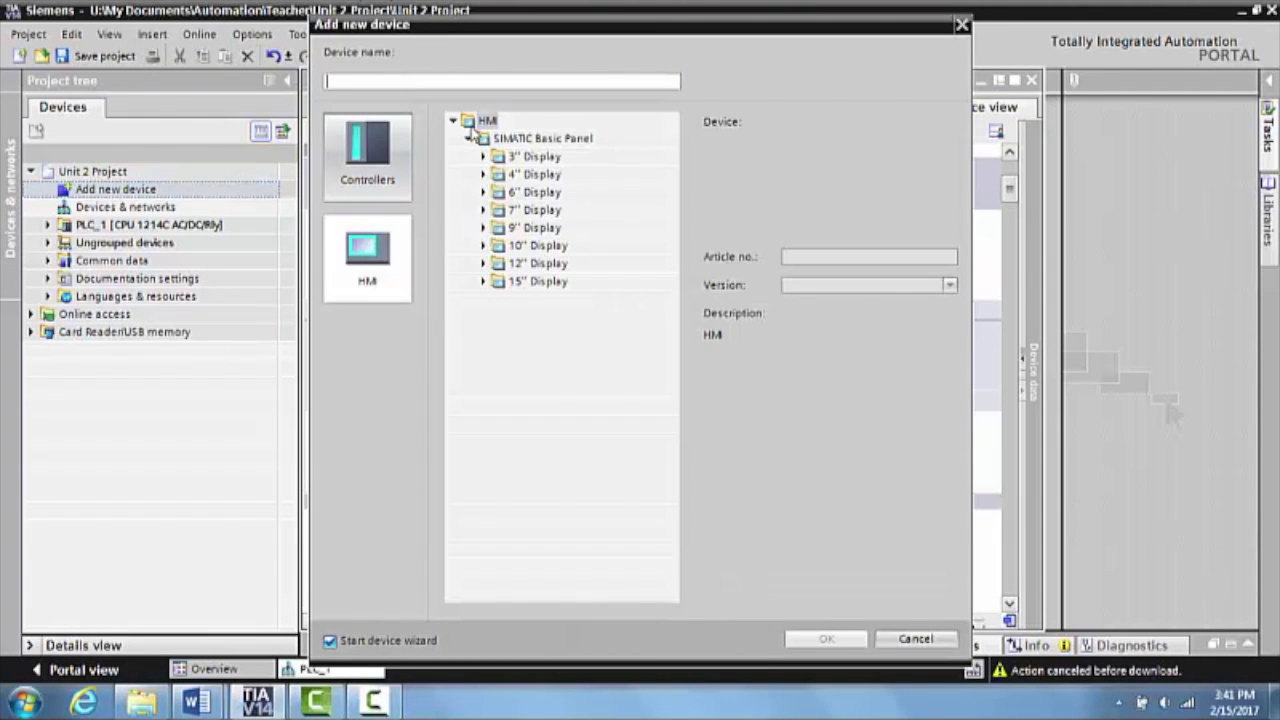
click(483, 211)
click(498, 228)
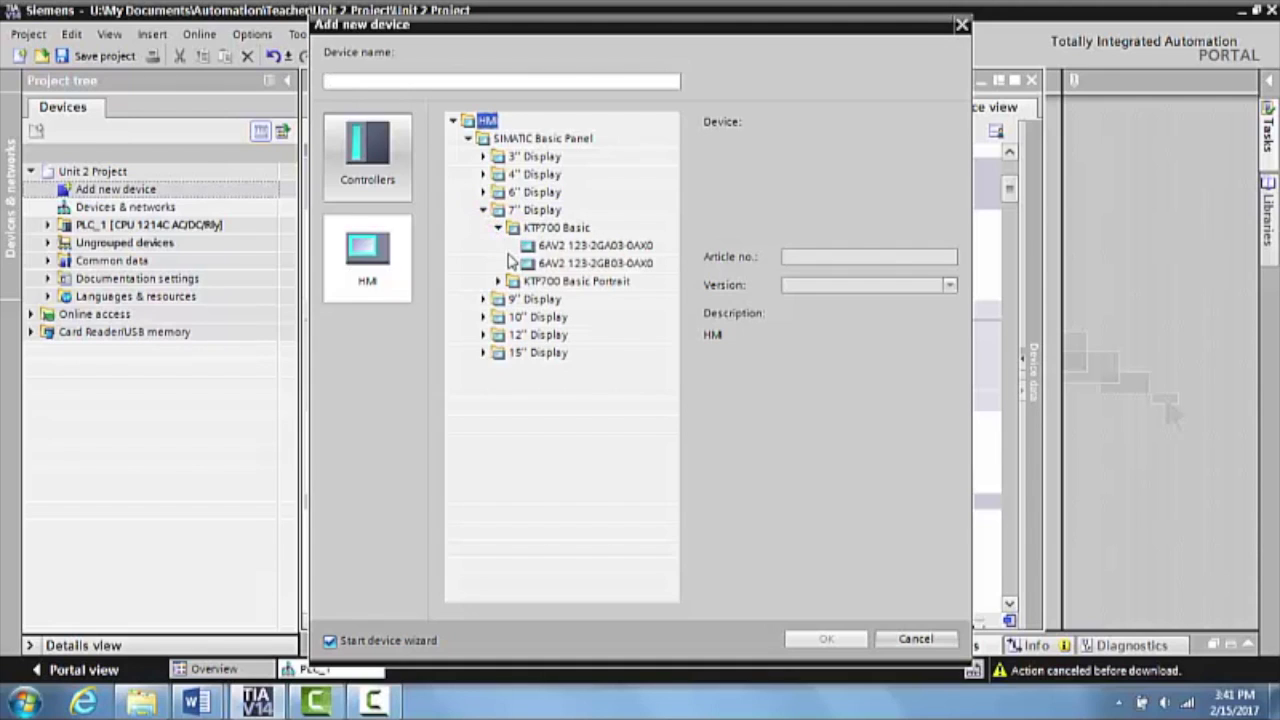
click(576, 264)
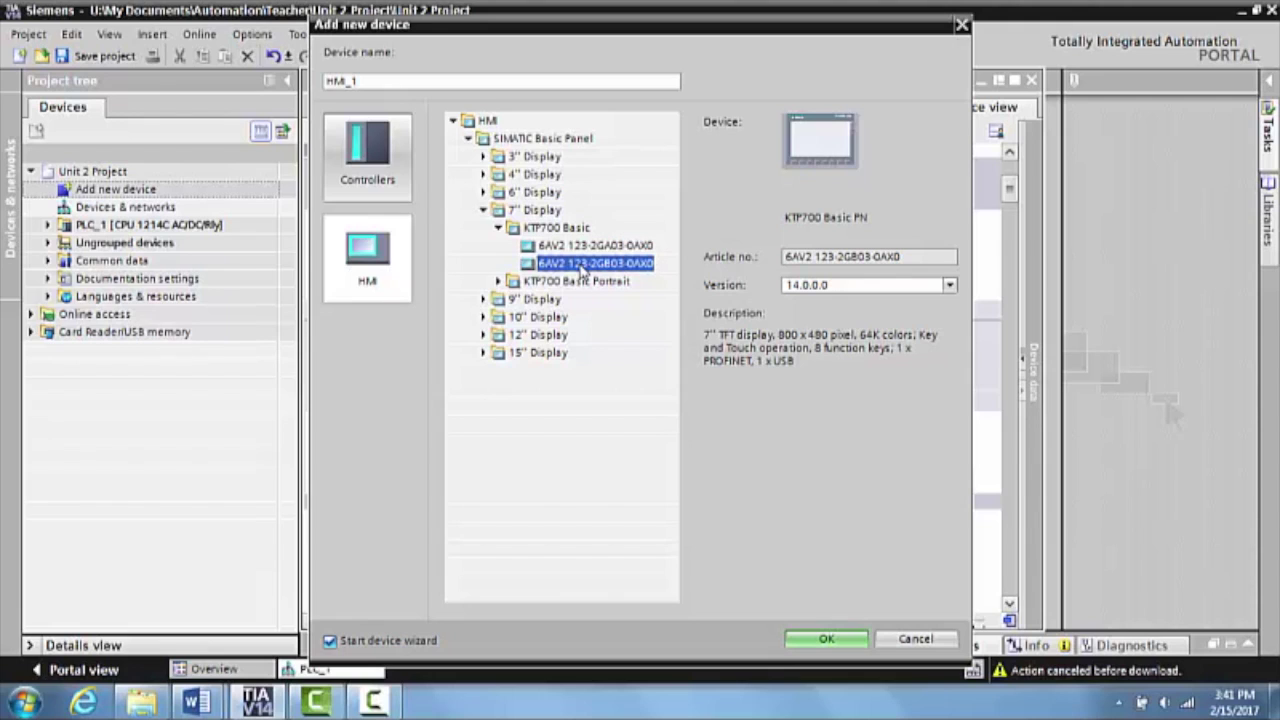
click(837, 640)
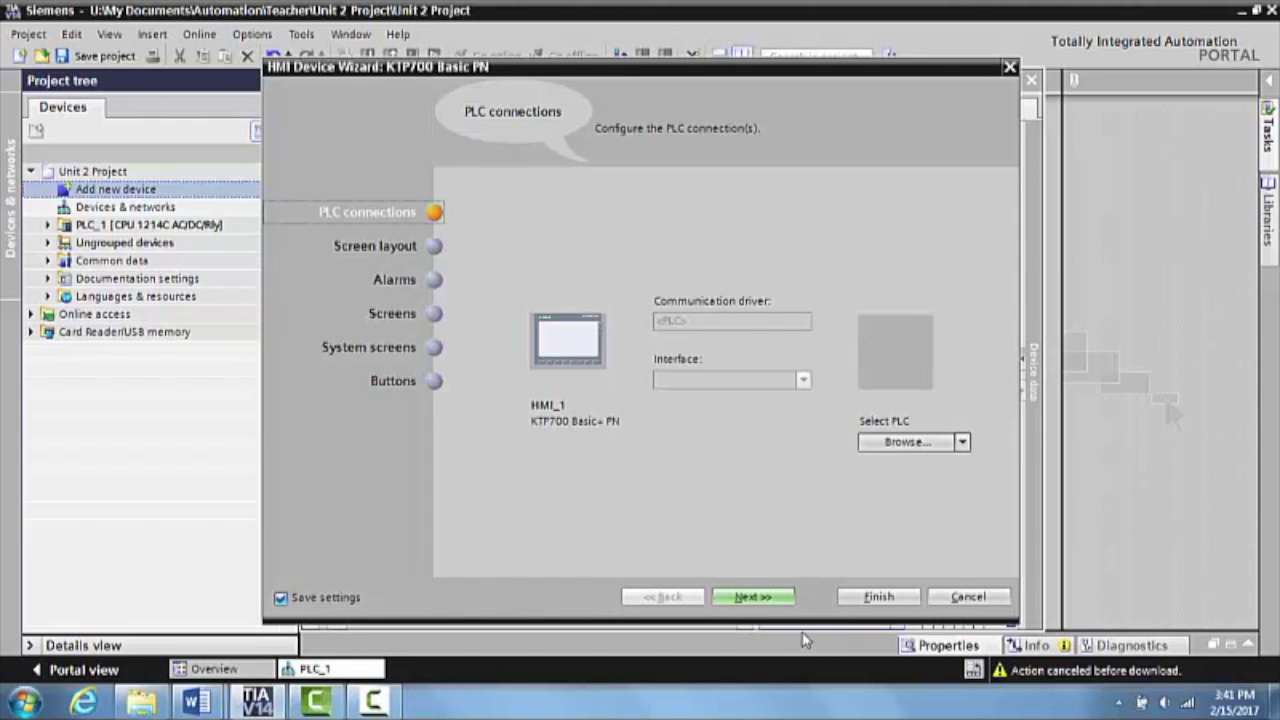
- Finish the HMI_1 wizard after backing out of the PLC_1 selection, leaving no PLC connection
click(960, 444)
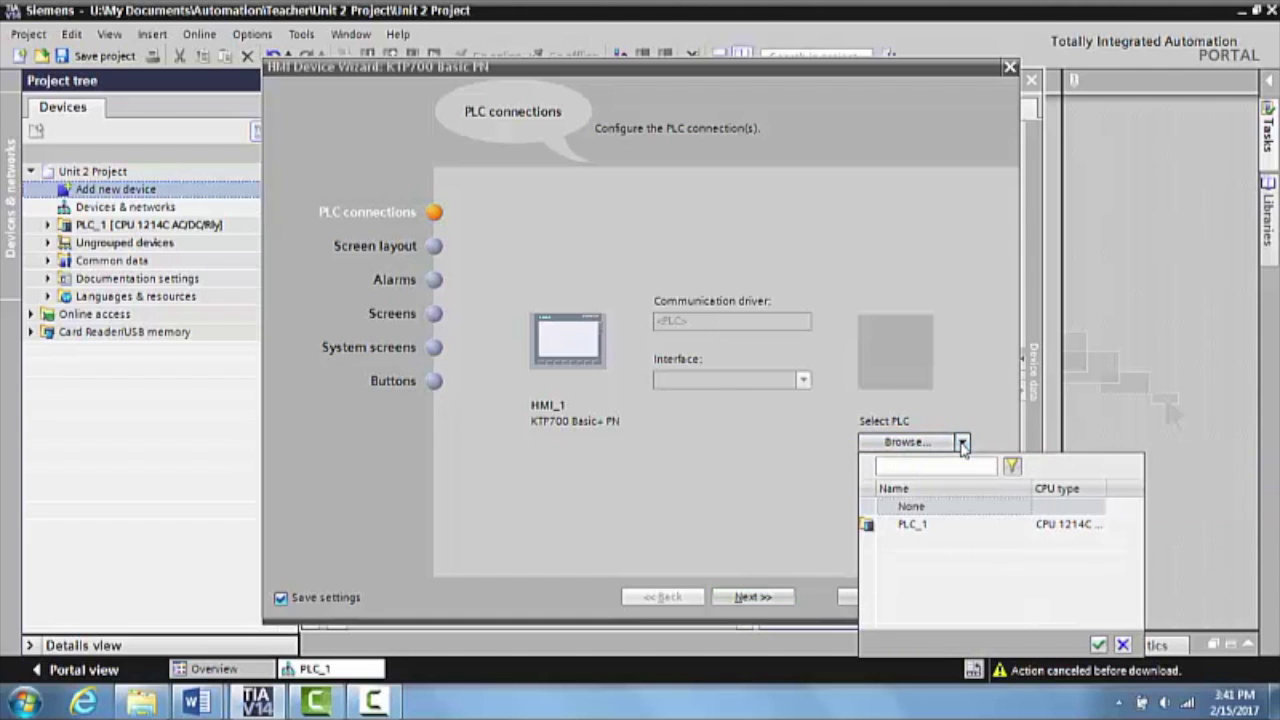
click(912, 528)
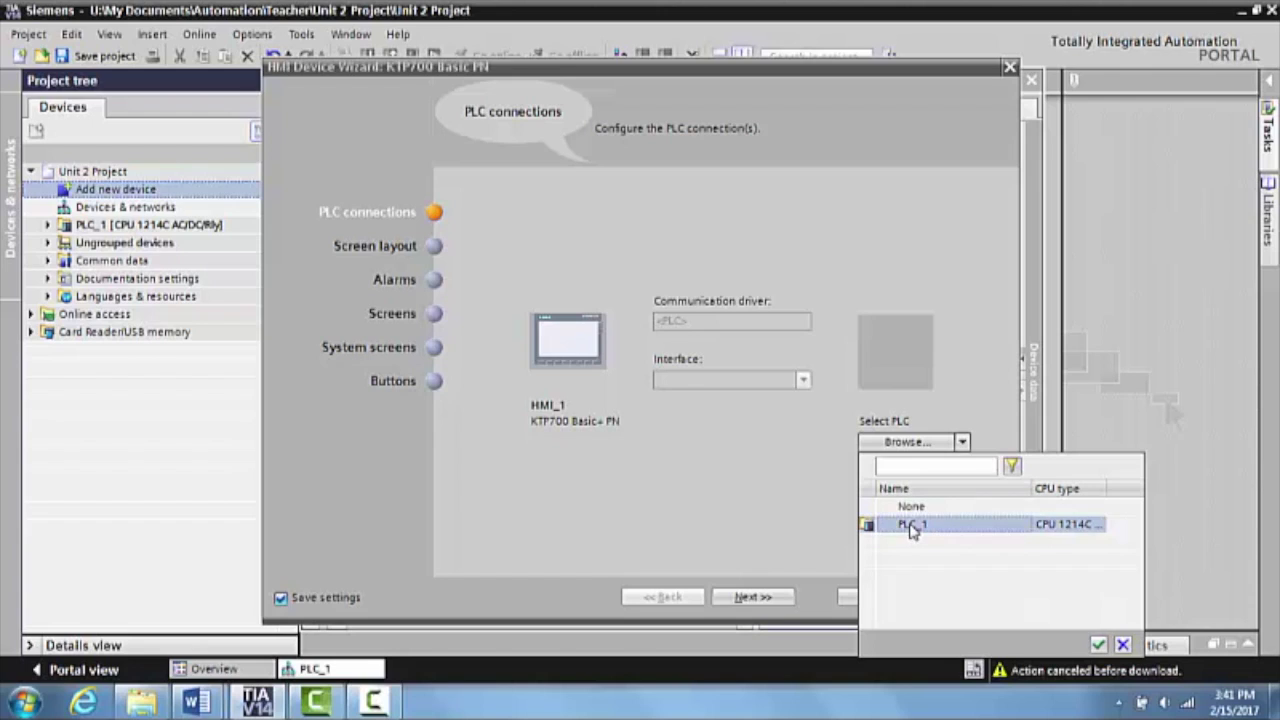
click(828, 518)
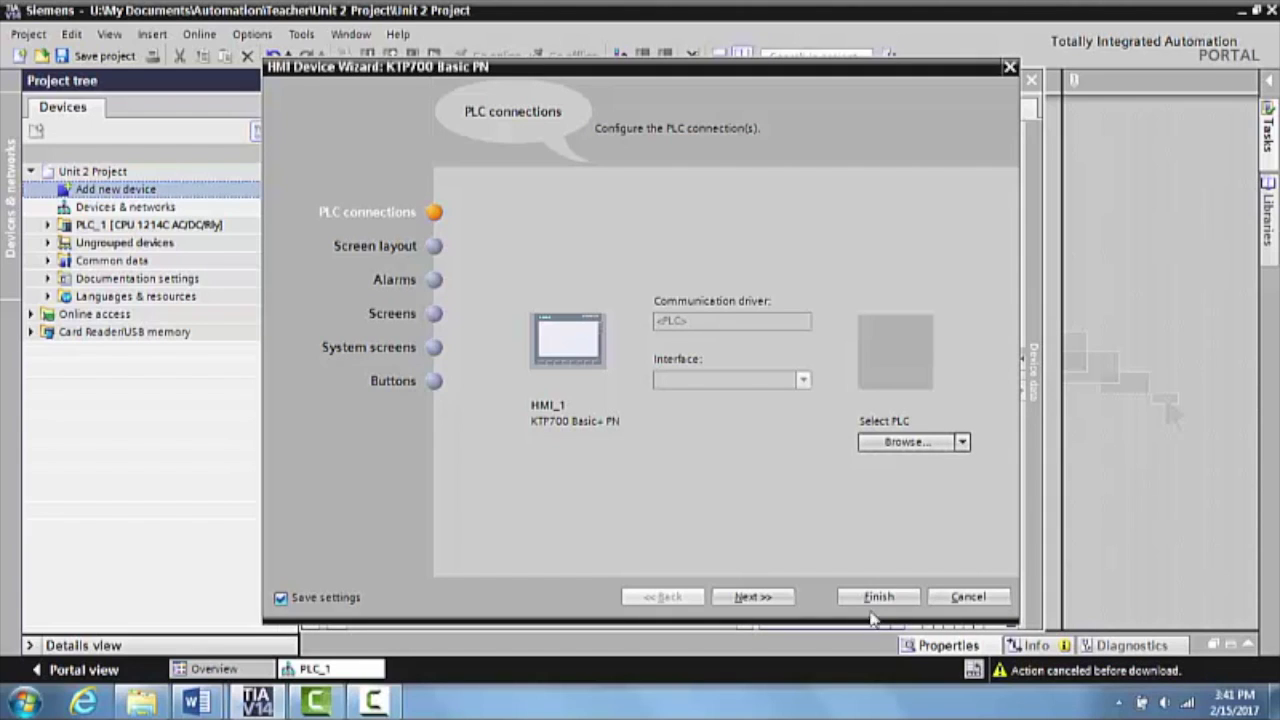
click(868, 598)
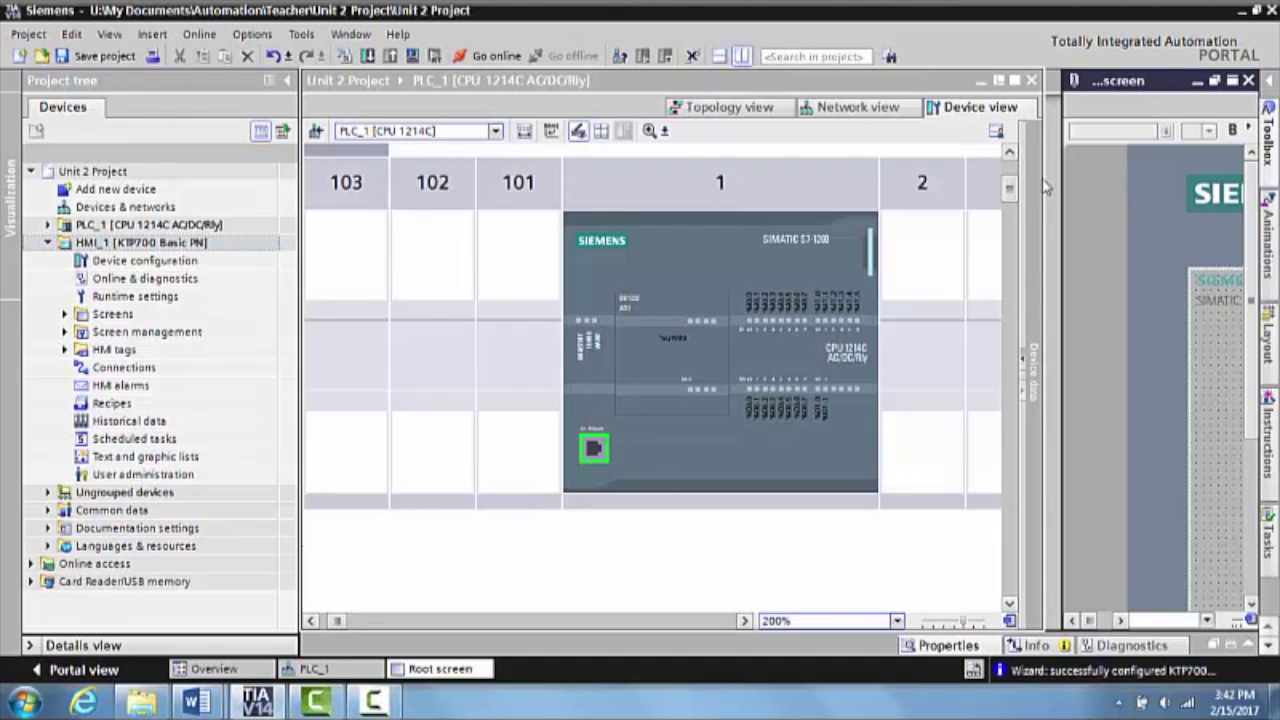
- Widen, undock, enlarge, reposition and redock the Root screen editor
drag(1062, 188, 832, 180)
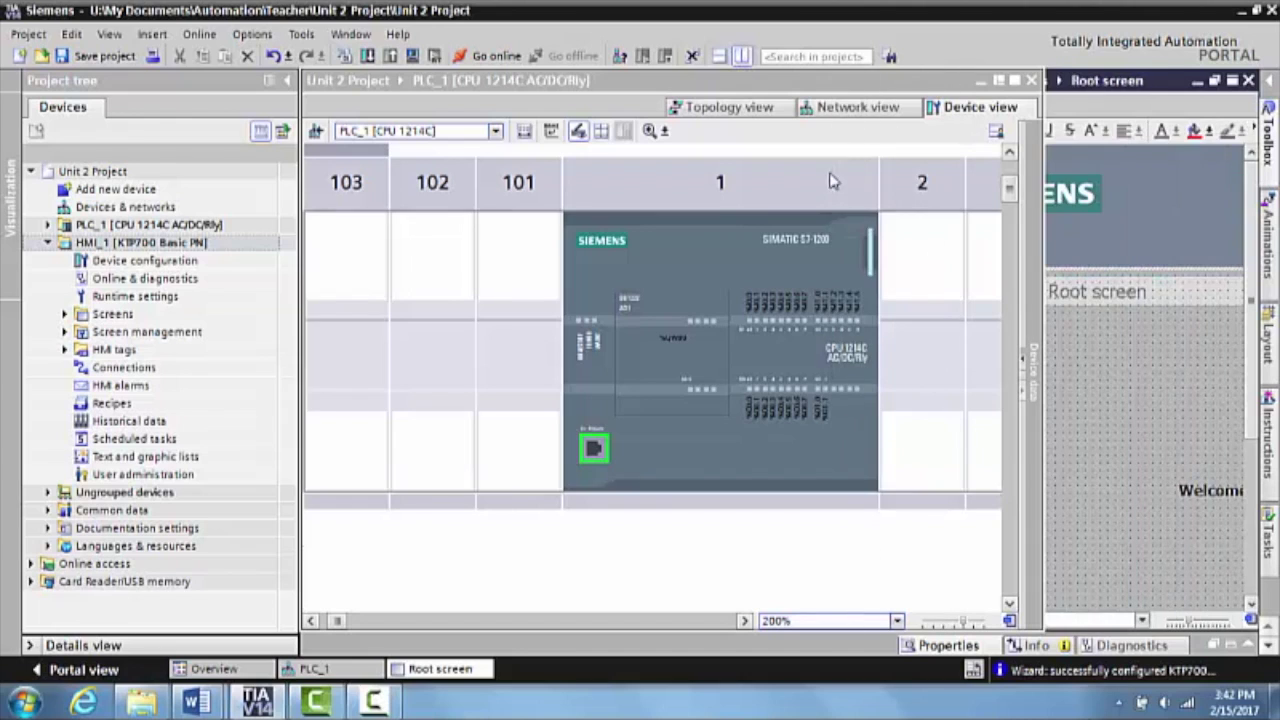
click(1215, 83)
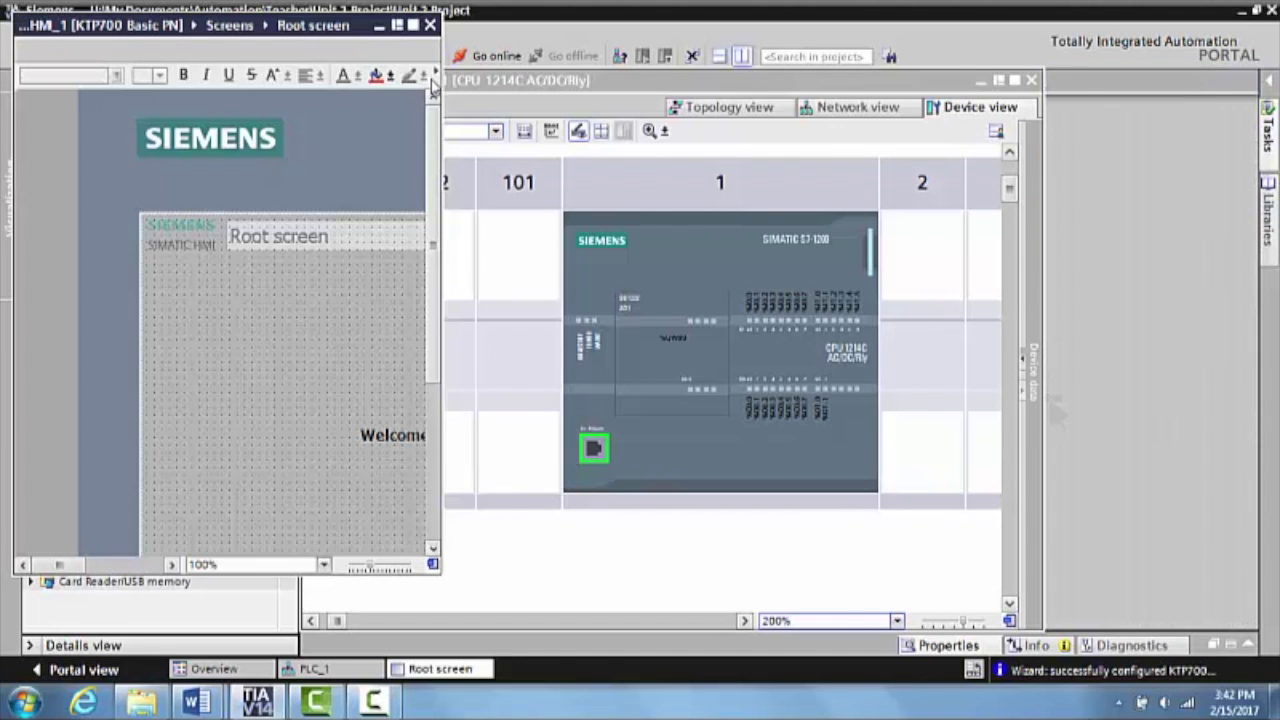
drag(441, 90, 921, 90)
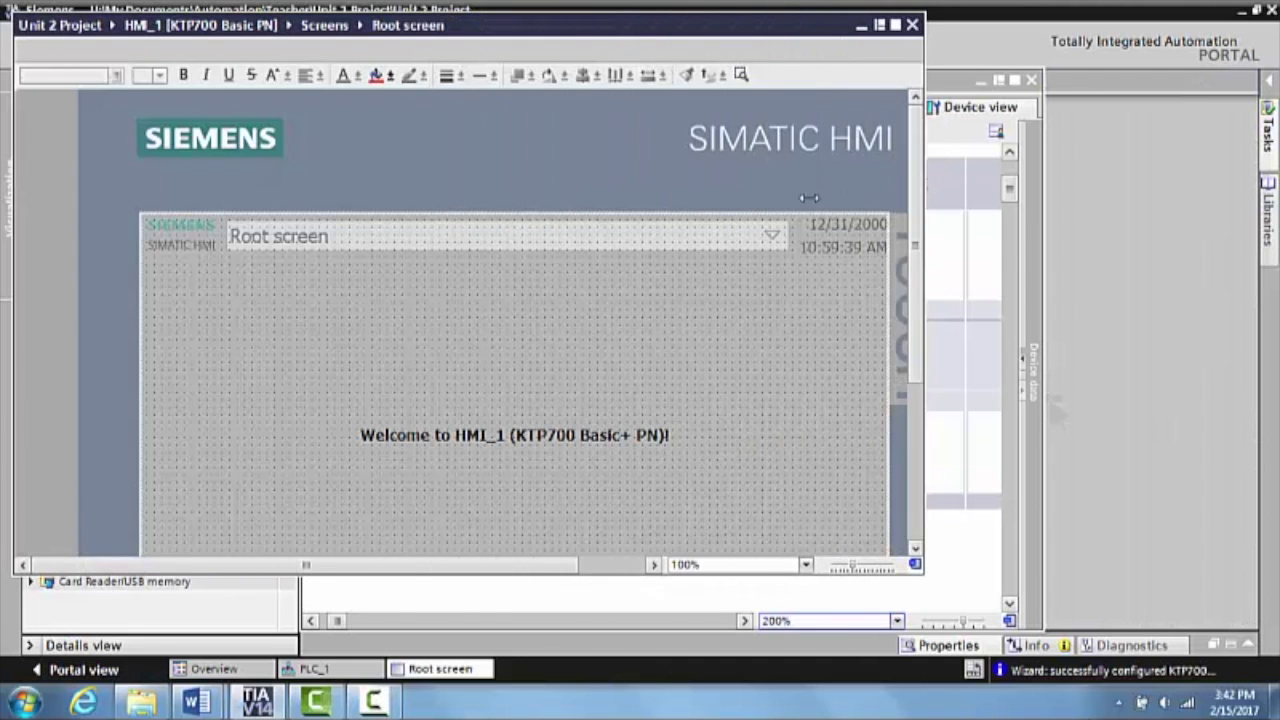
drag(619, 38, 902, 136)
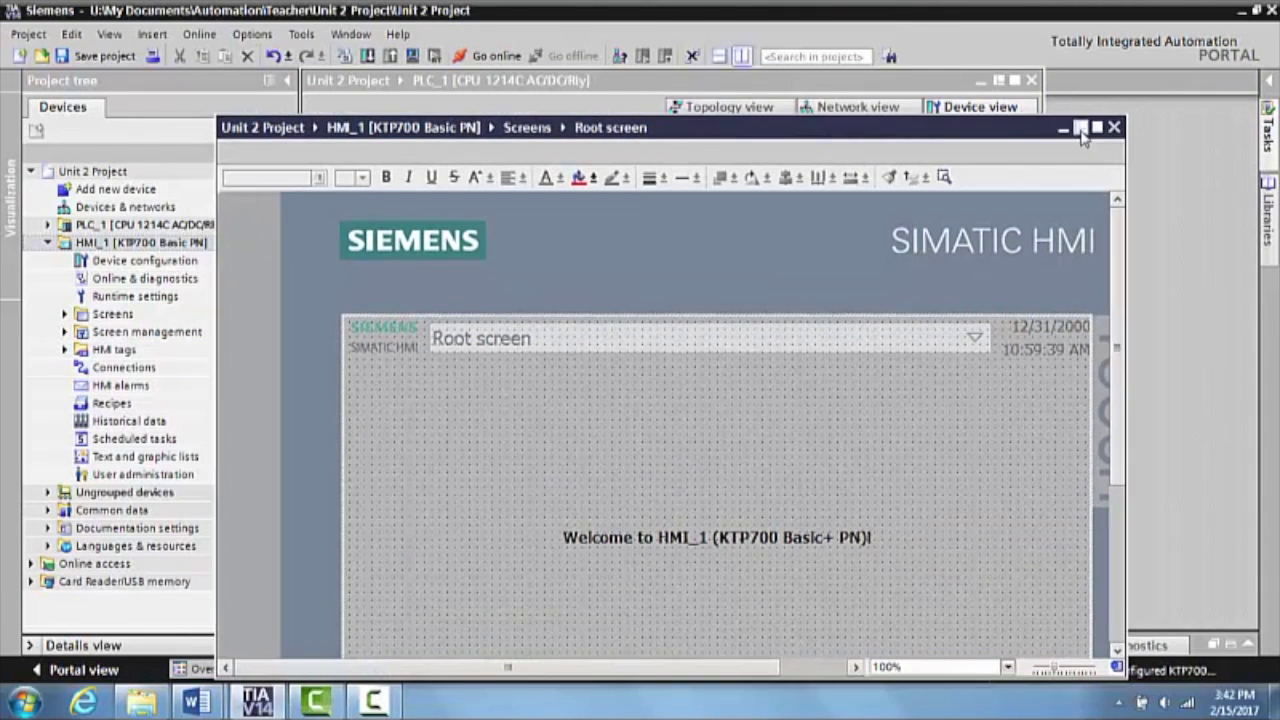
click(1072, 123)
- Close the PLC_1 device view, then float the Root screen editor and close it
click(1031, 80)
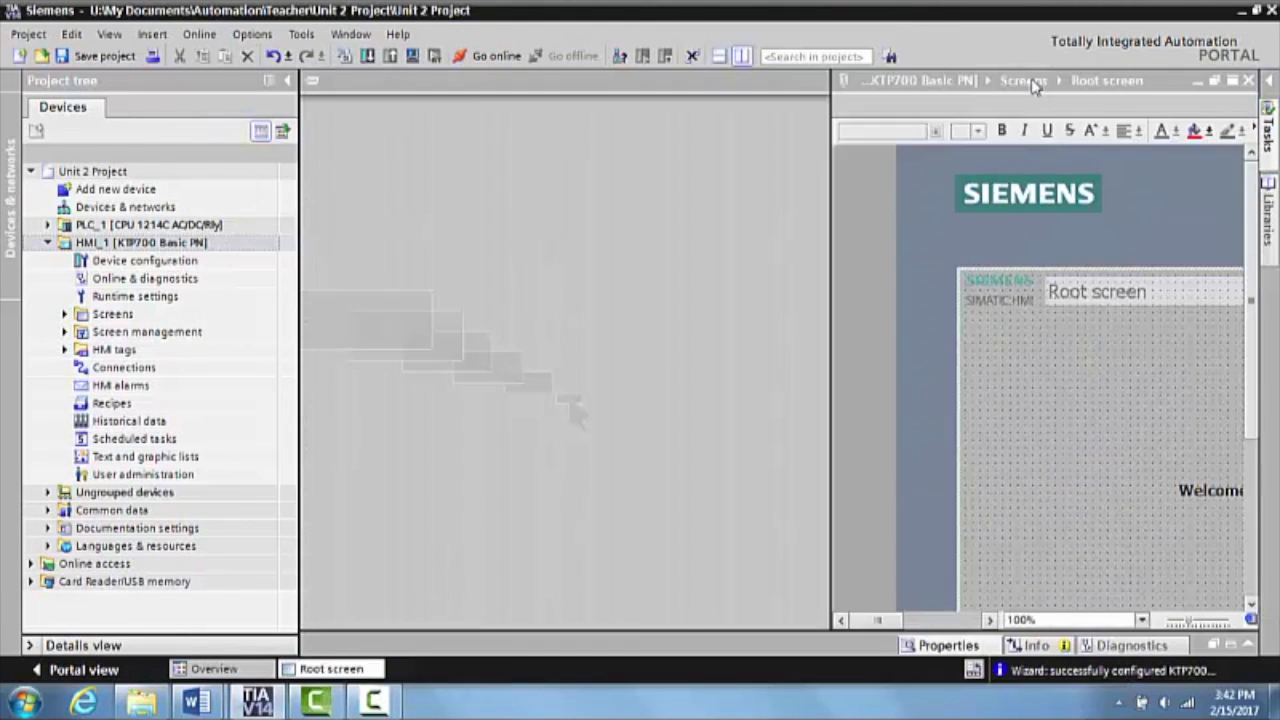
drag(812, 157, 498, 157)
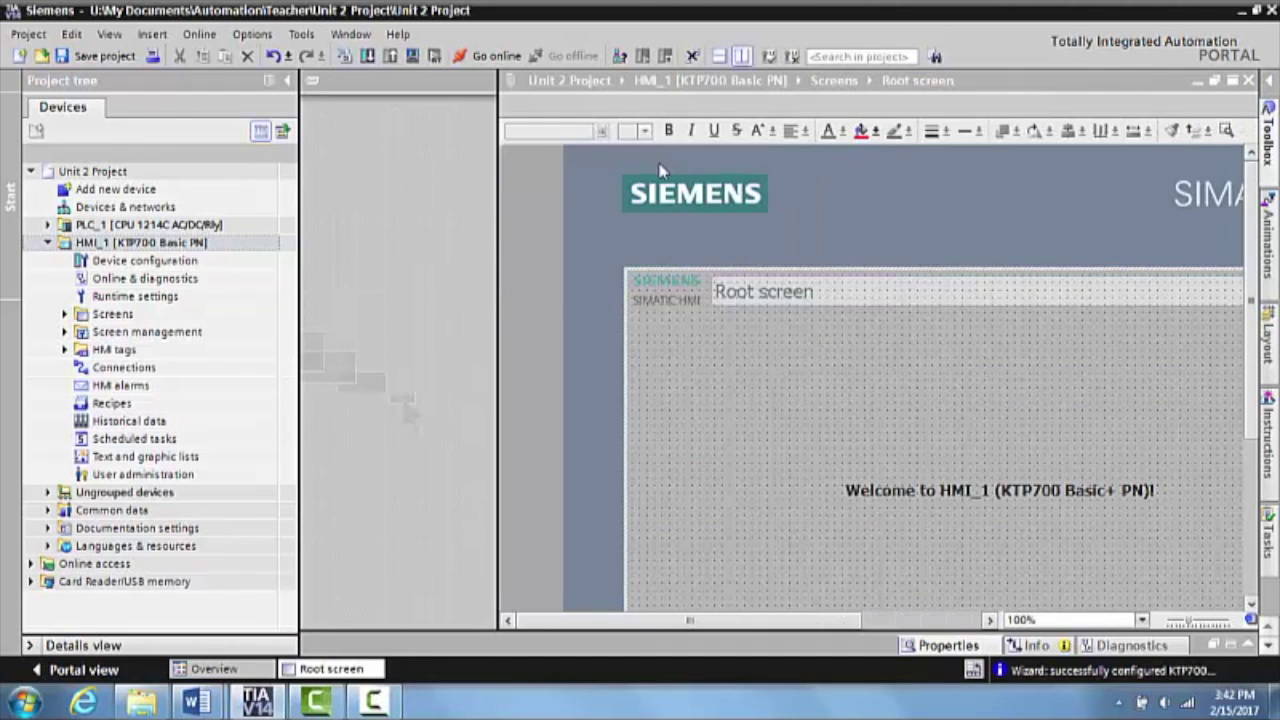
click(1214, 80)
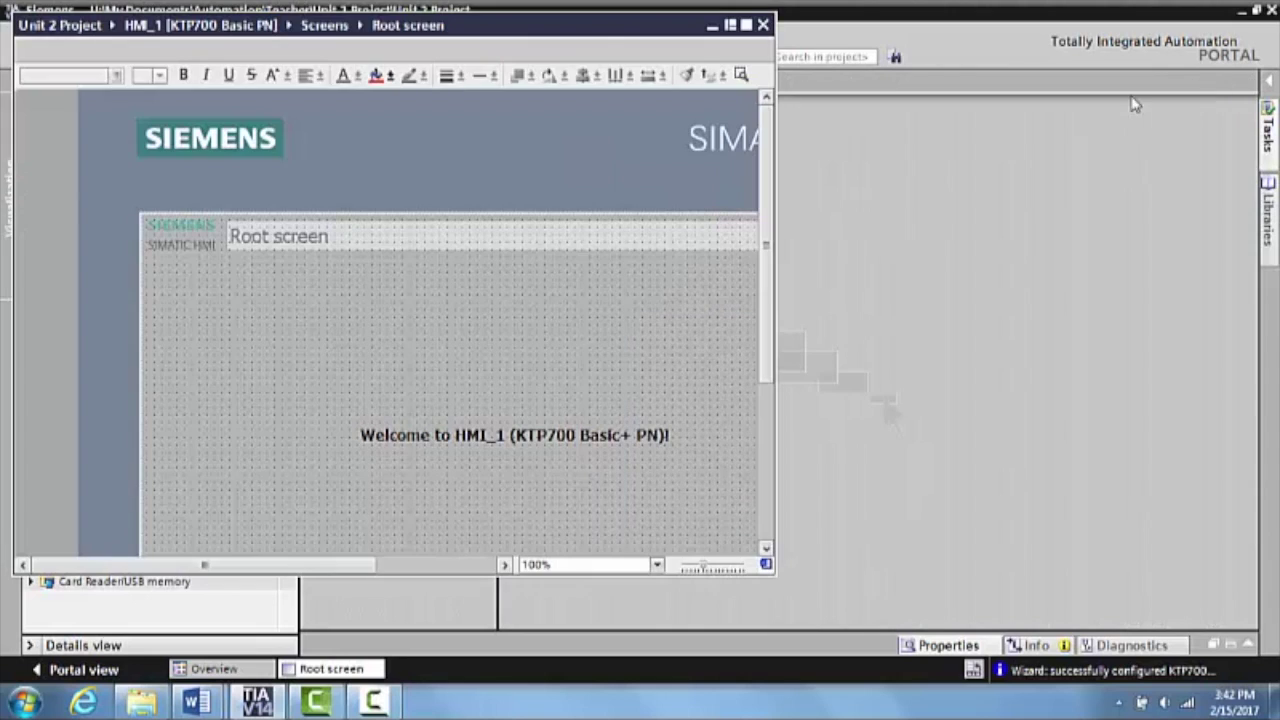
drag(590, 32, 872, 131)
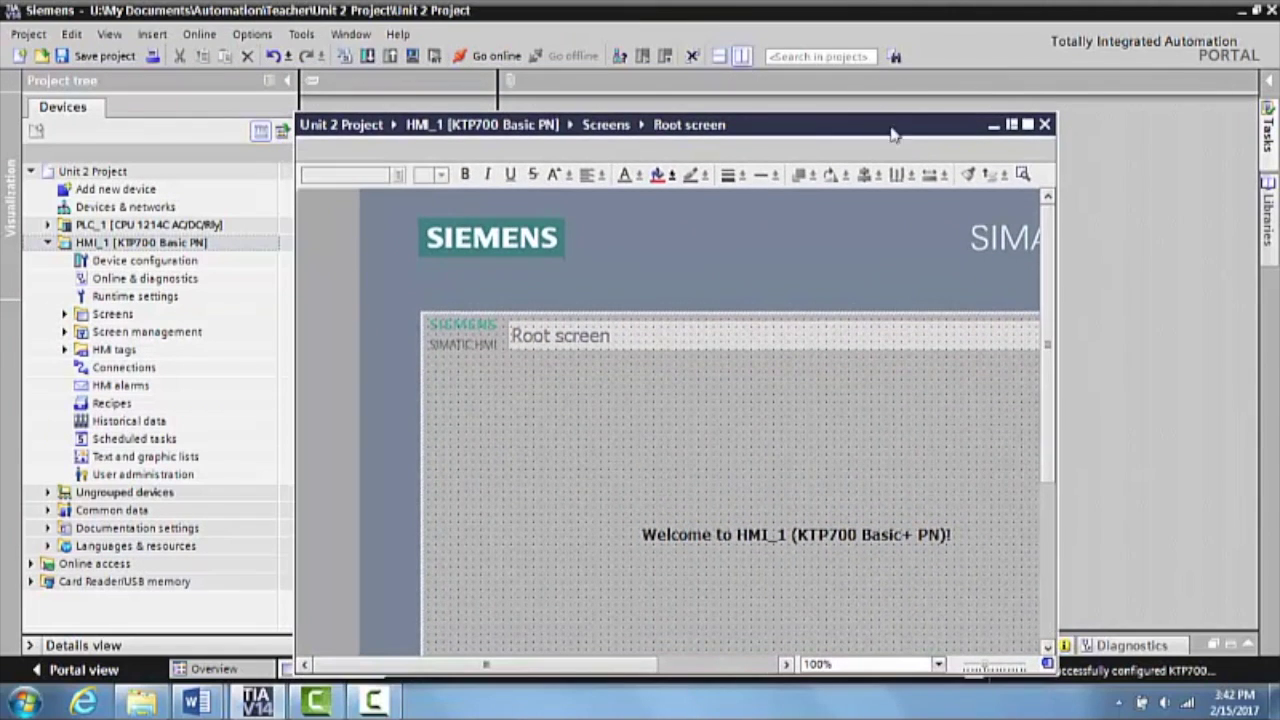
click(1044, 127)
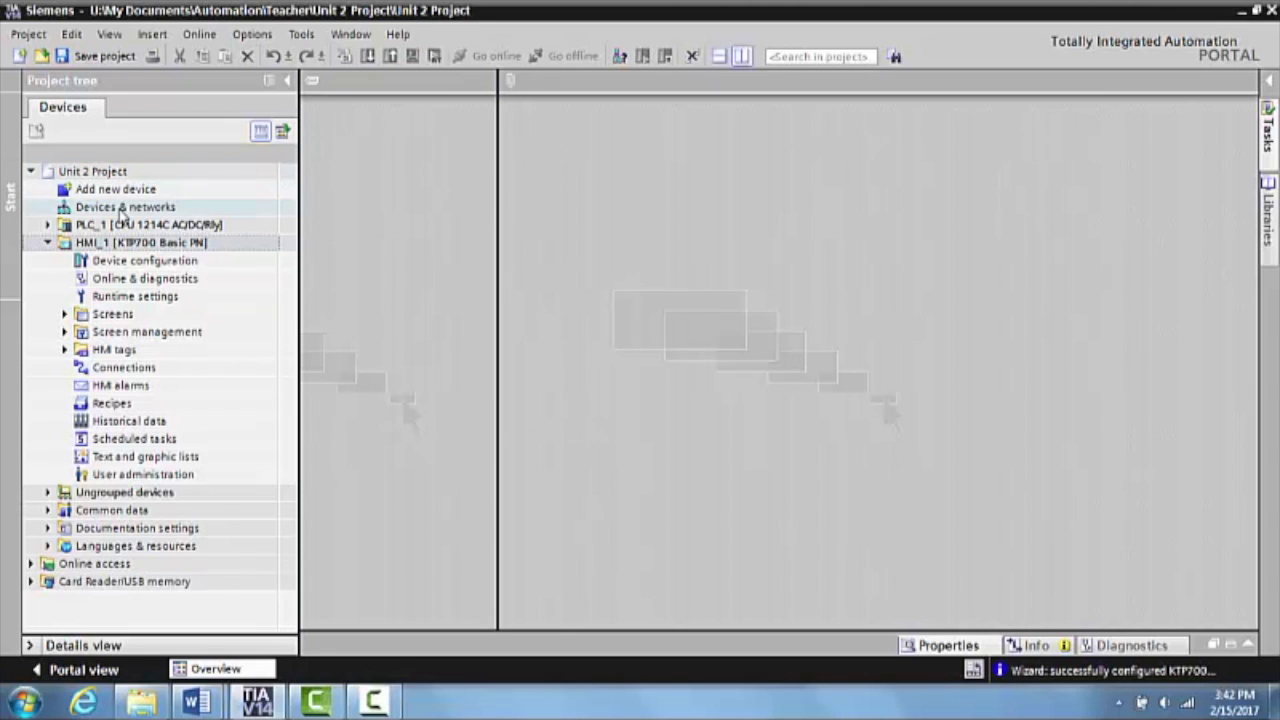
- Open Devices & networks in Device view and list HMI_1 and PLC_1 for selection
click(123, 208)
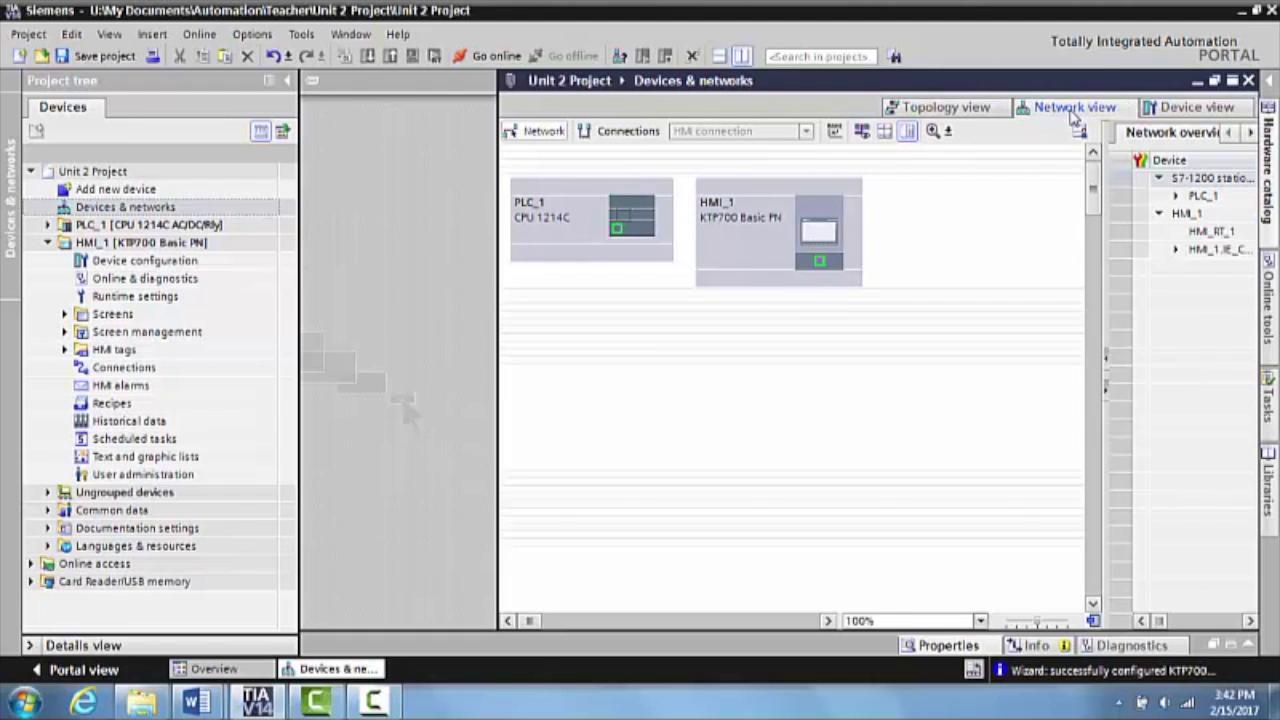
click(1185, 107)
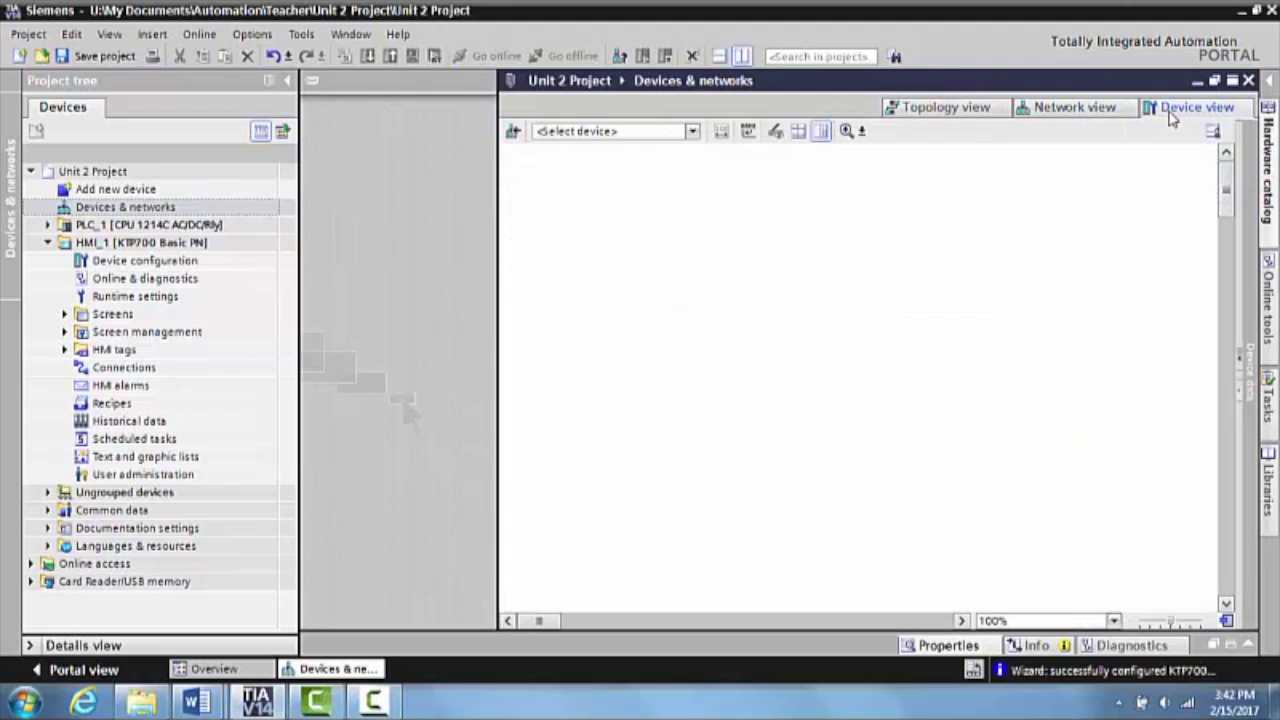
click(692, 131)
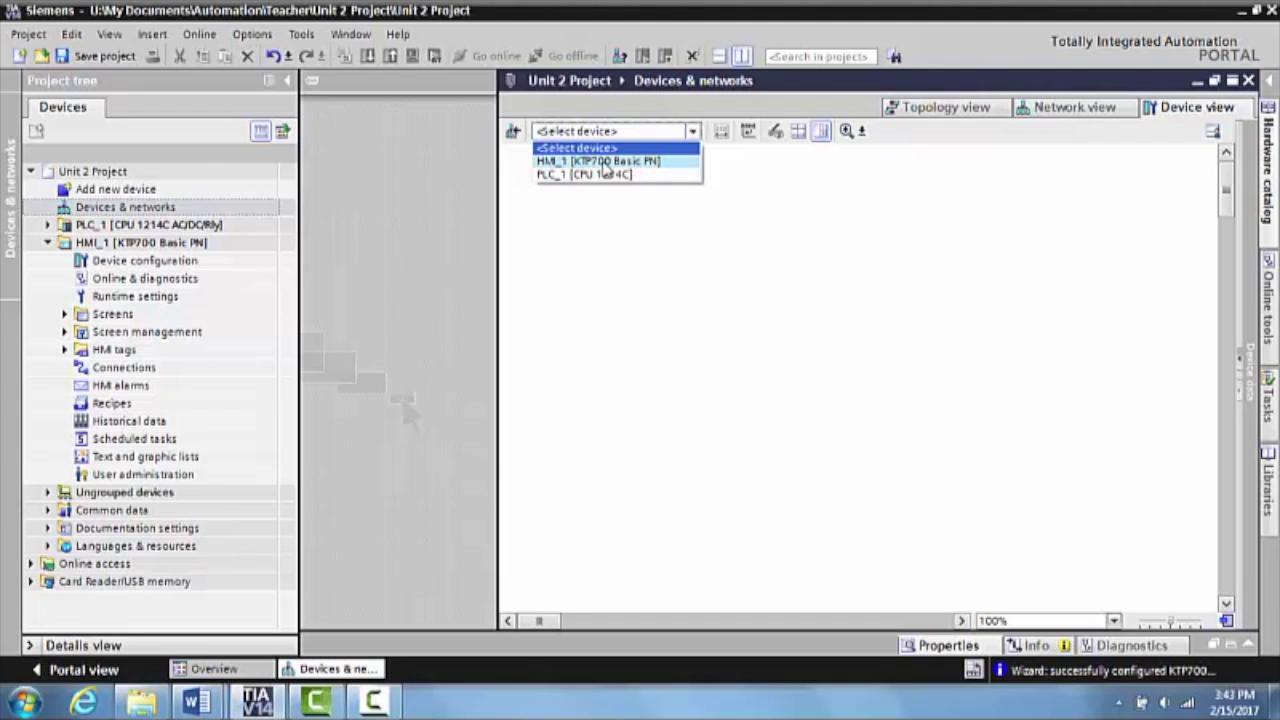
click(604, 162)
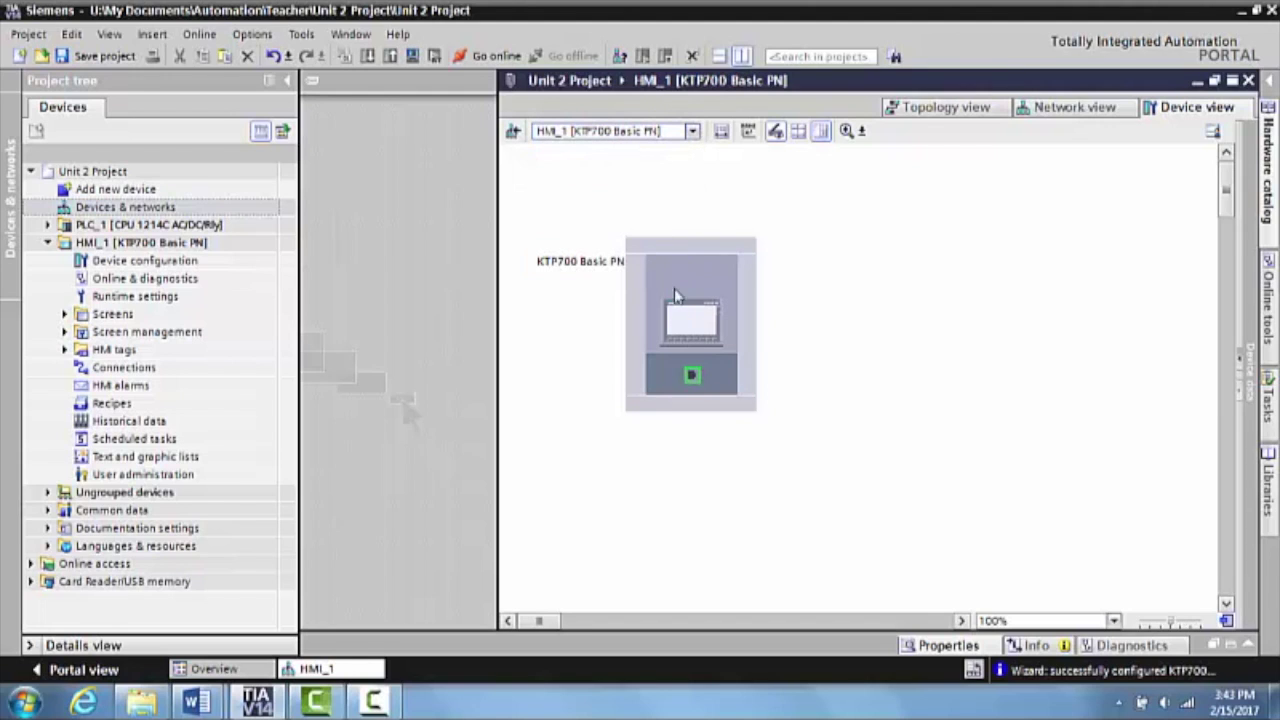
click(678, 342)
click(1114, 621)
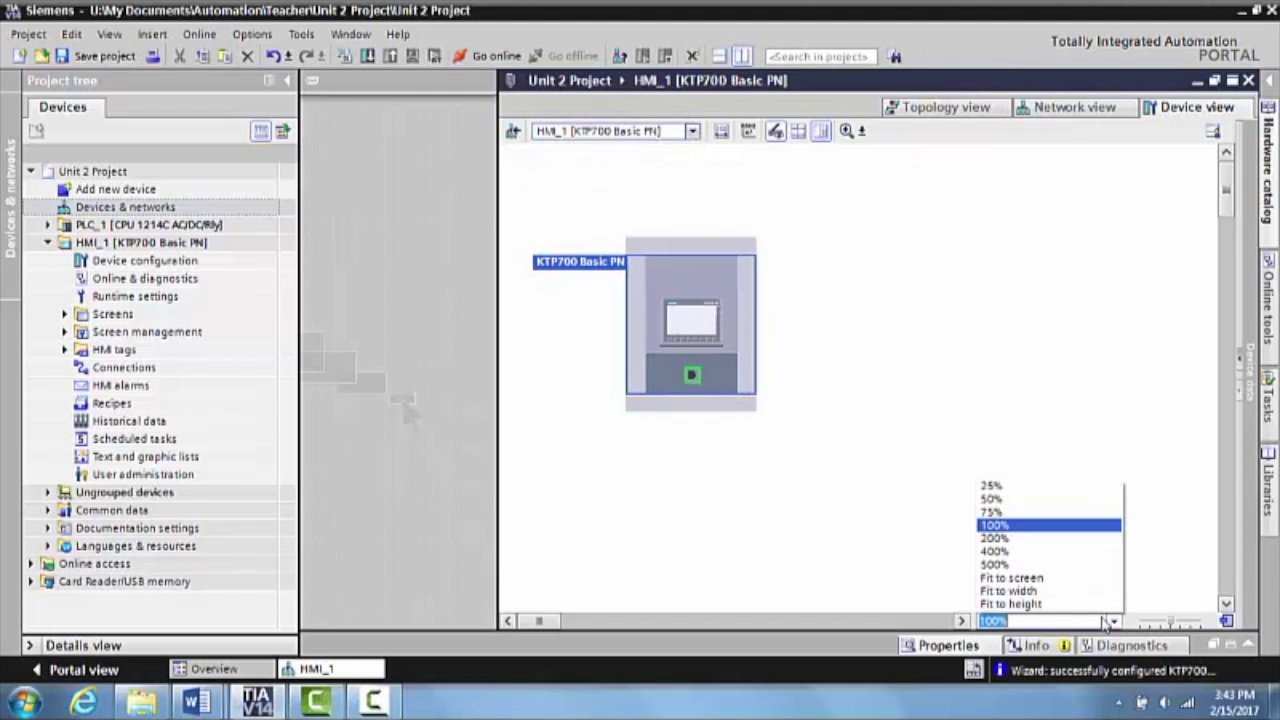
click(1020, 539)
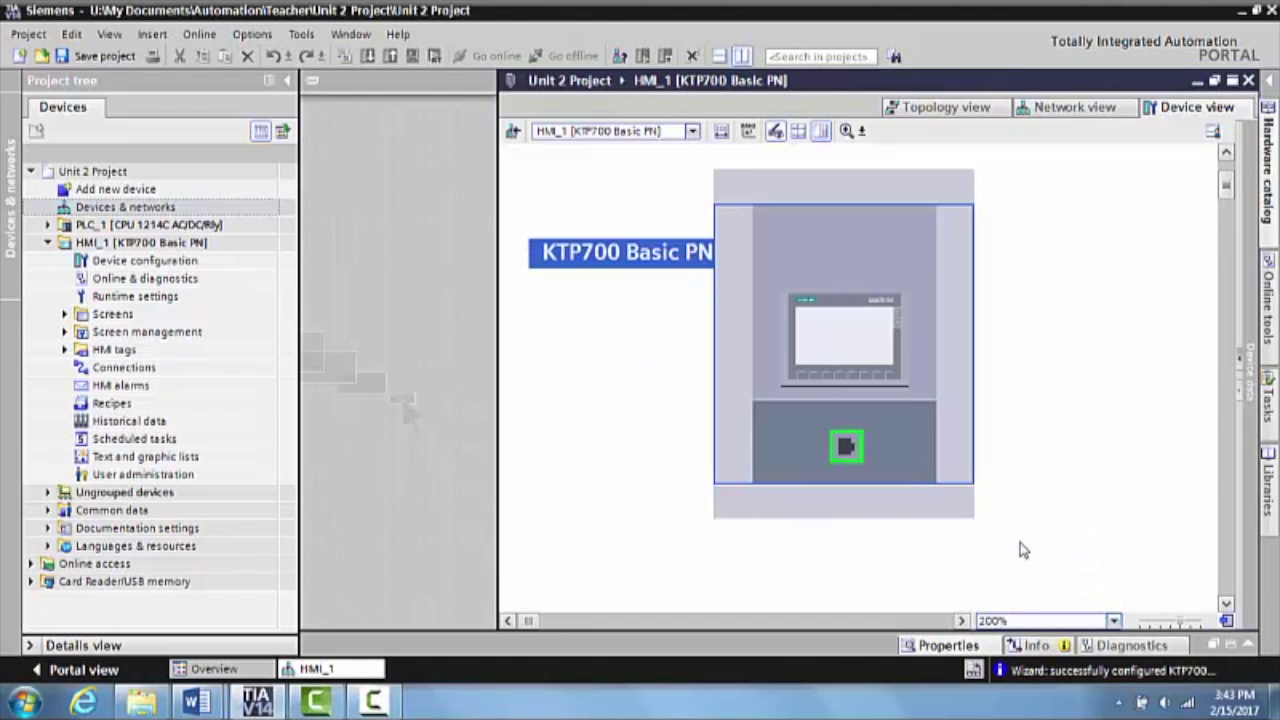
double_click(845, 448)
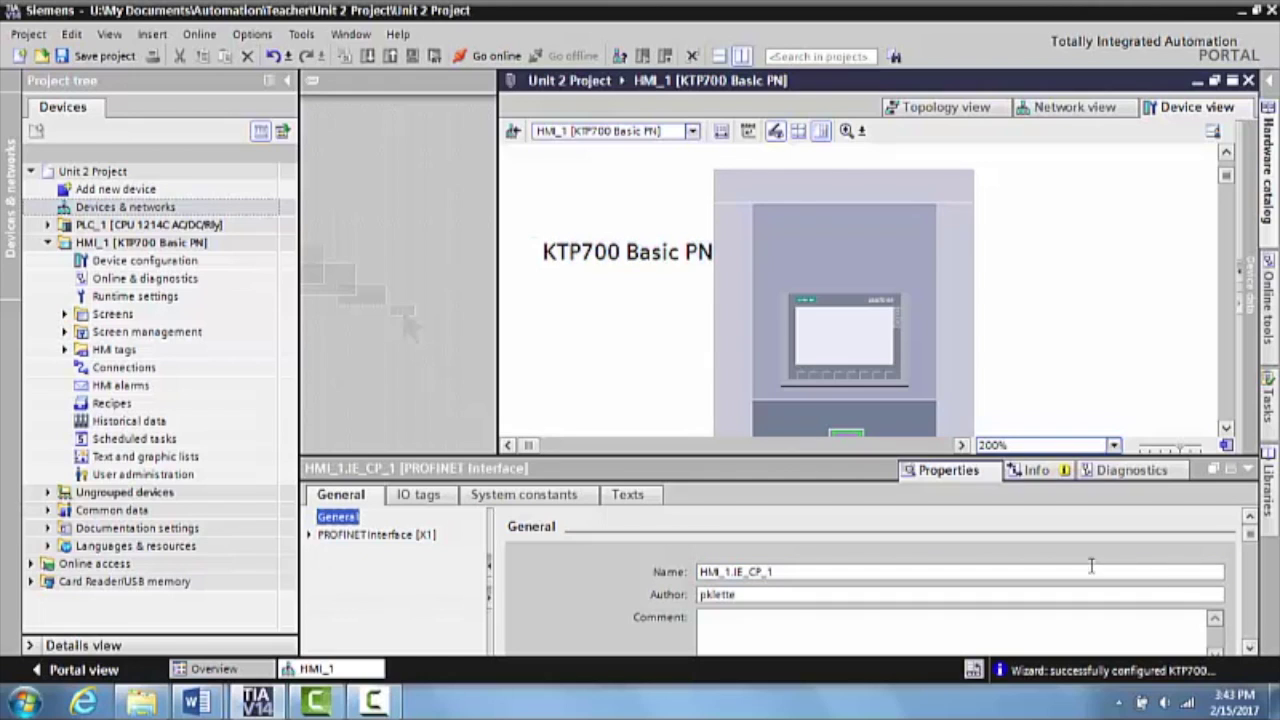
click(1251, 648)
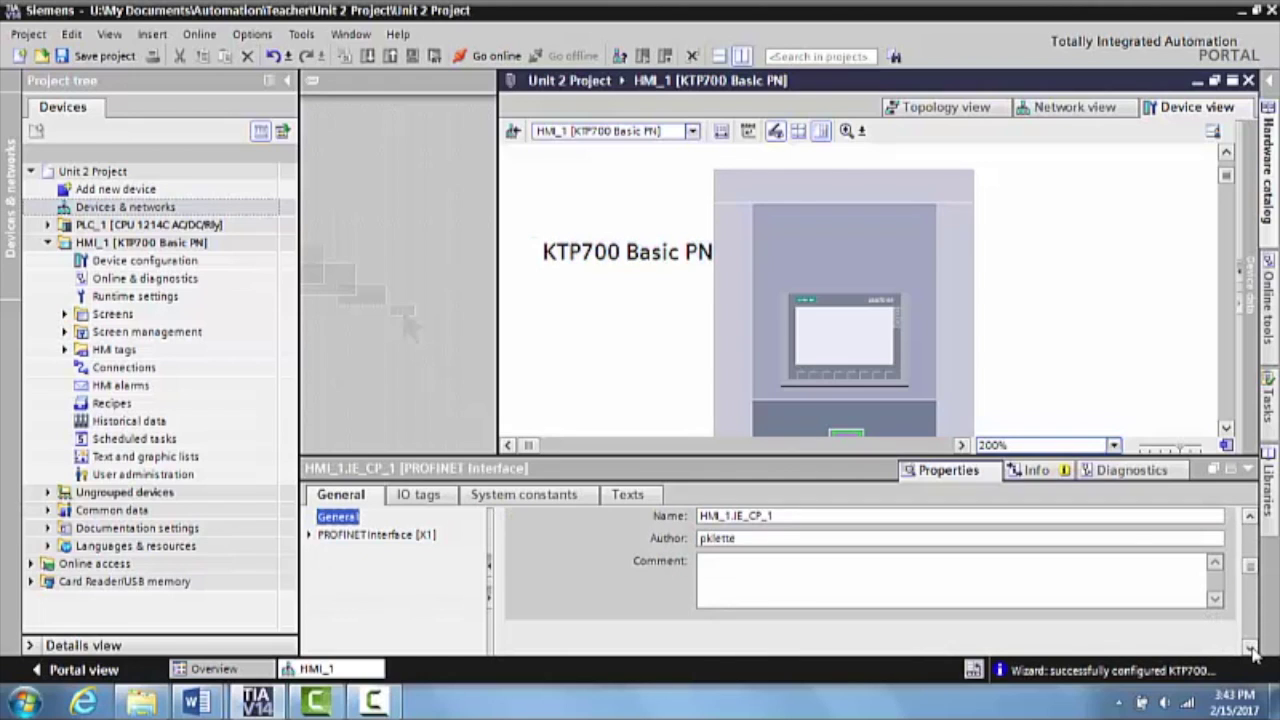
click(1251, 648)
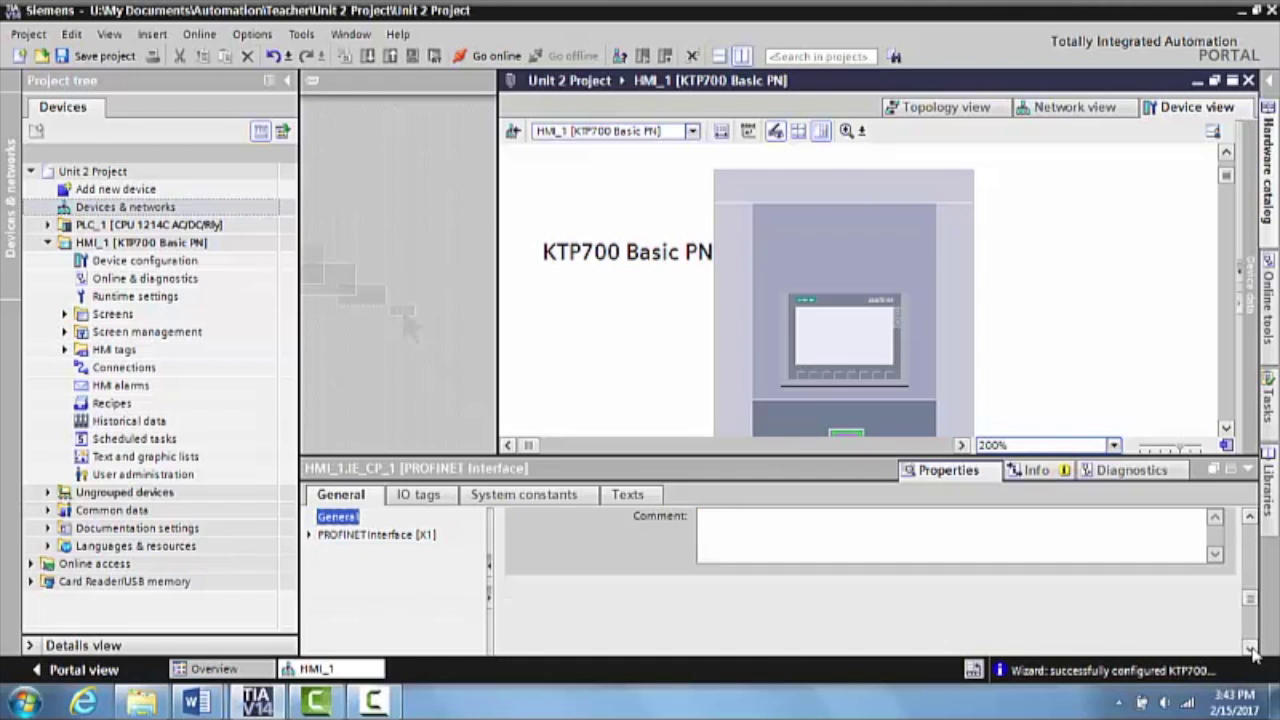
click(1249, 521)
click(310, 536)
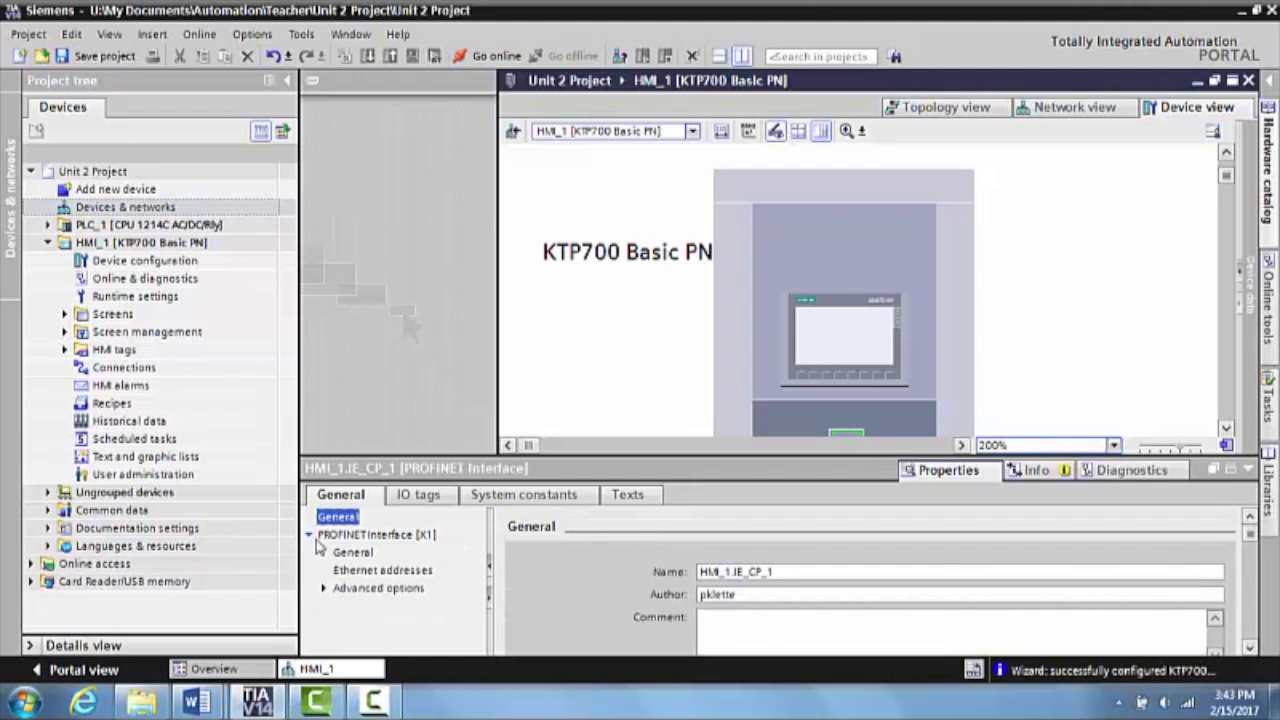
click(350, 571)
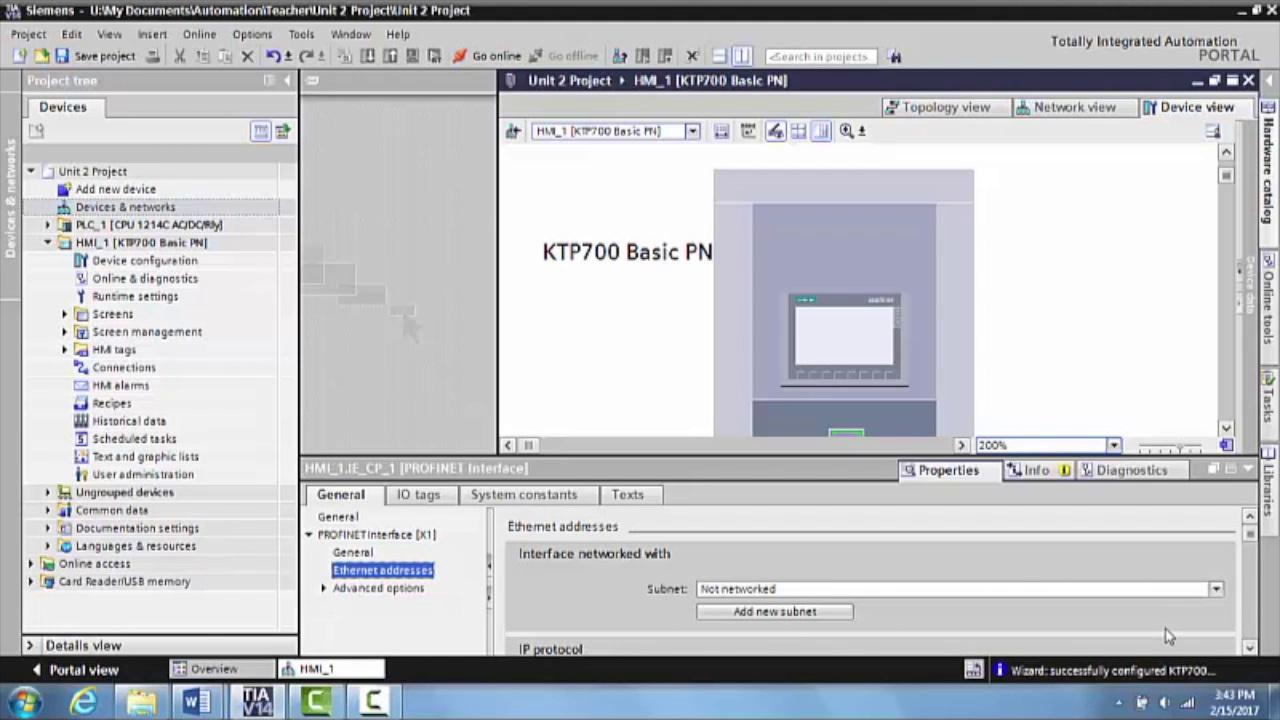
click(1249, 648)
click(1249, 648)
click(1249, 648)
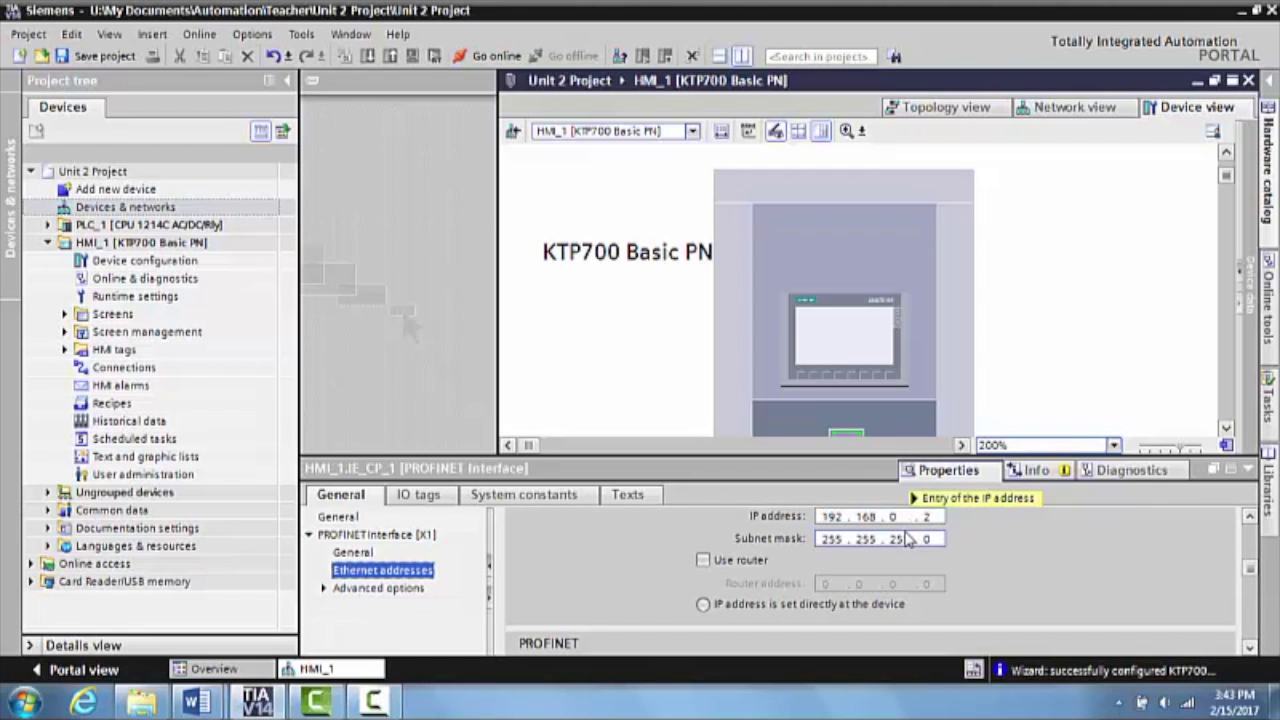
click(1249, 517)
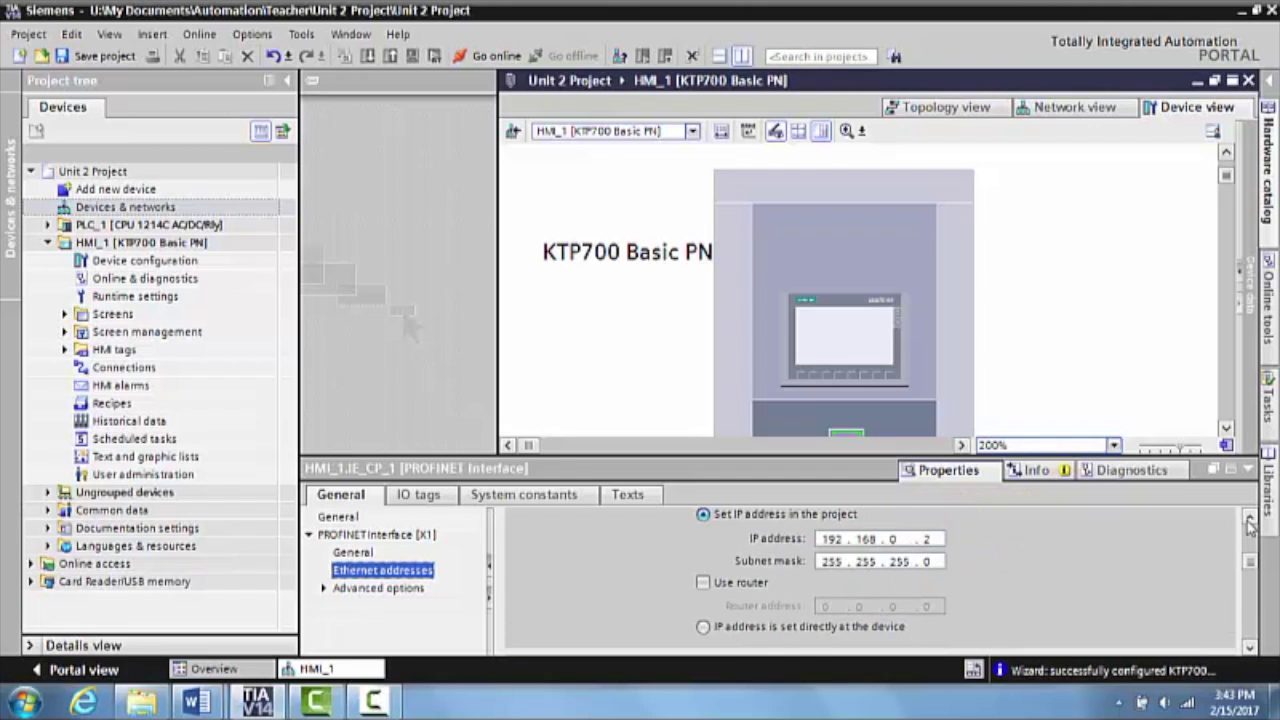
click(1249, 517)
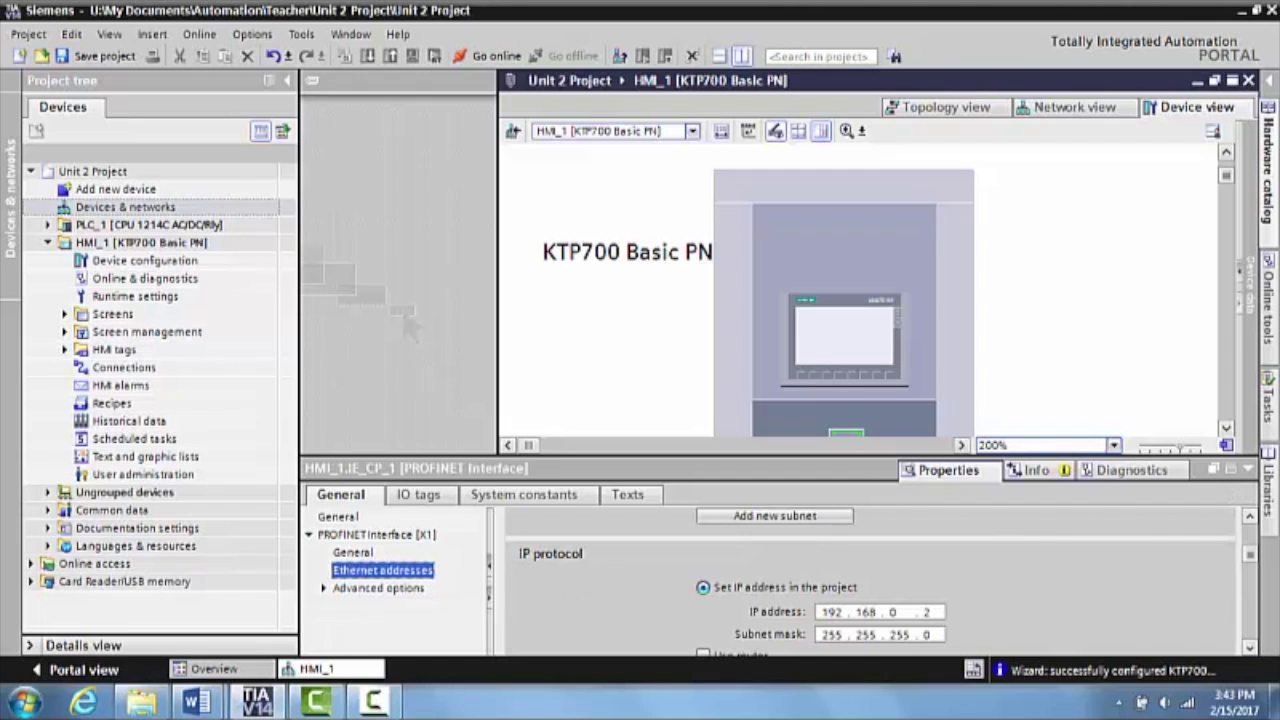
click(1231, 469)
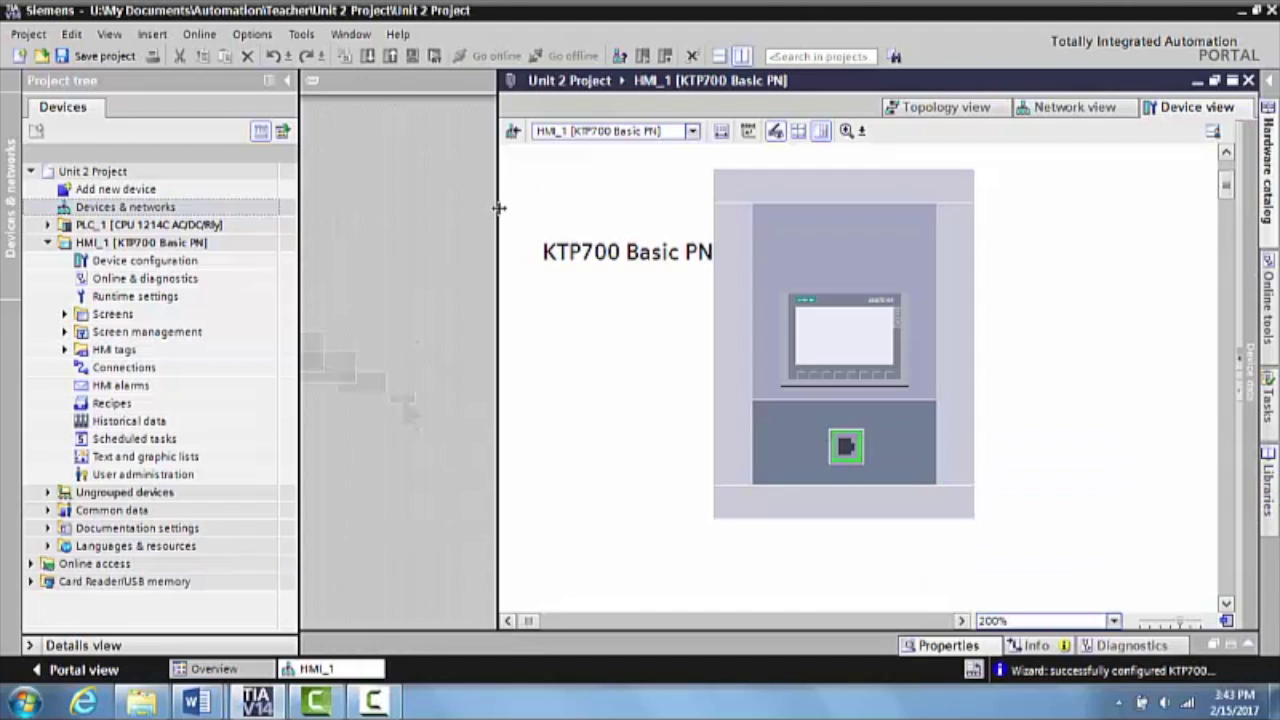
- Select then deselect the KTP700 Basic PN device and switch to the Network view
click(813, 304)
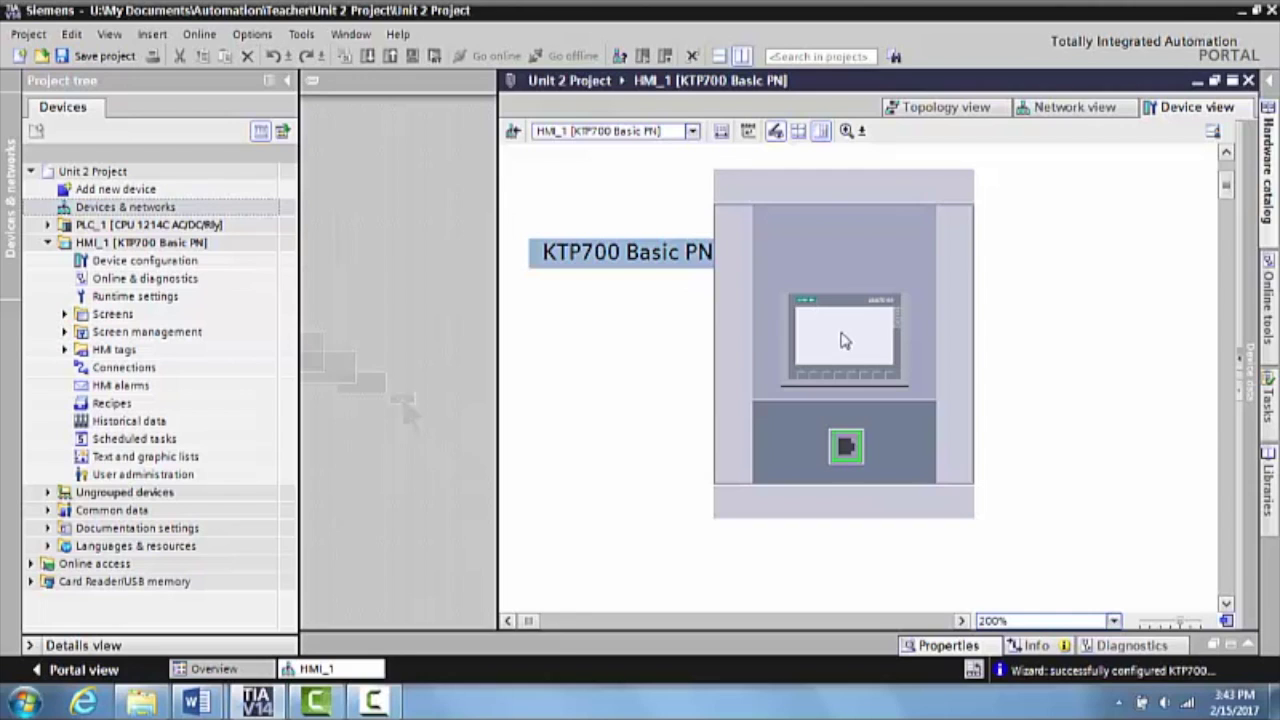
click(946, 168)
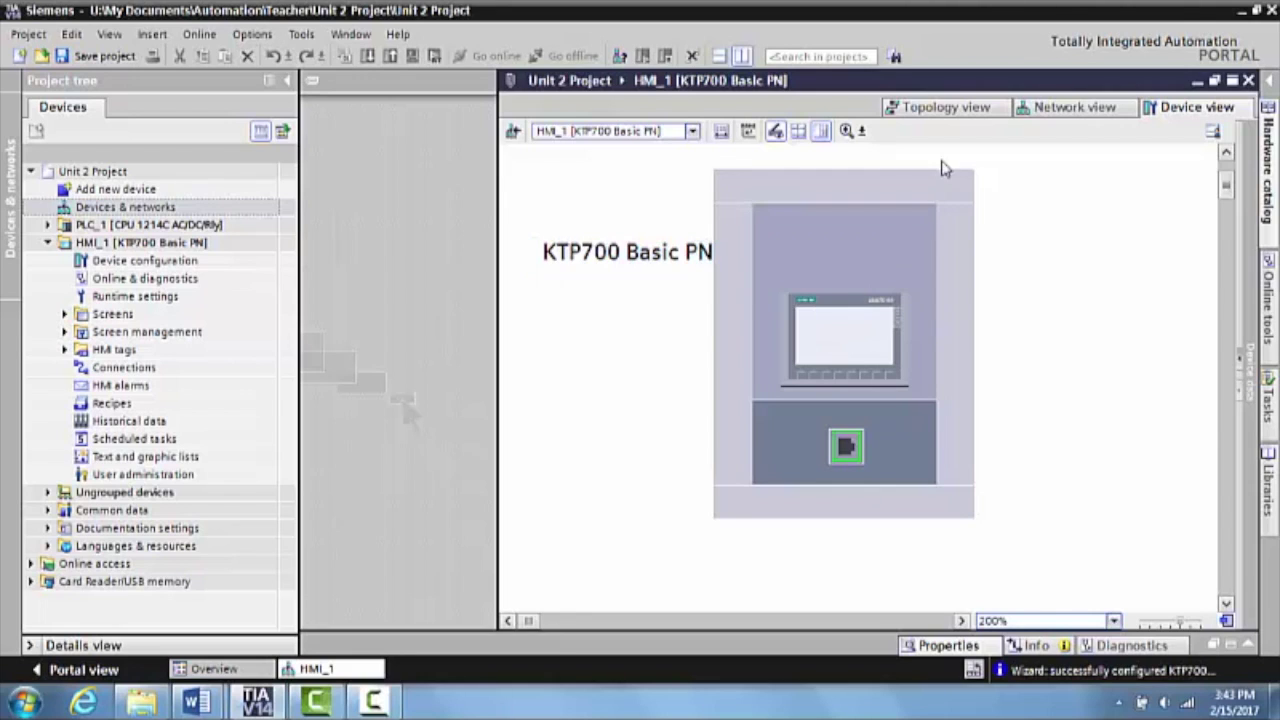
click(1062, 110)
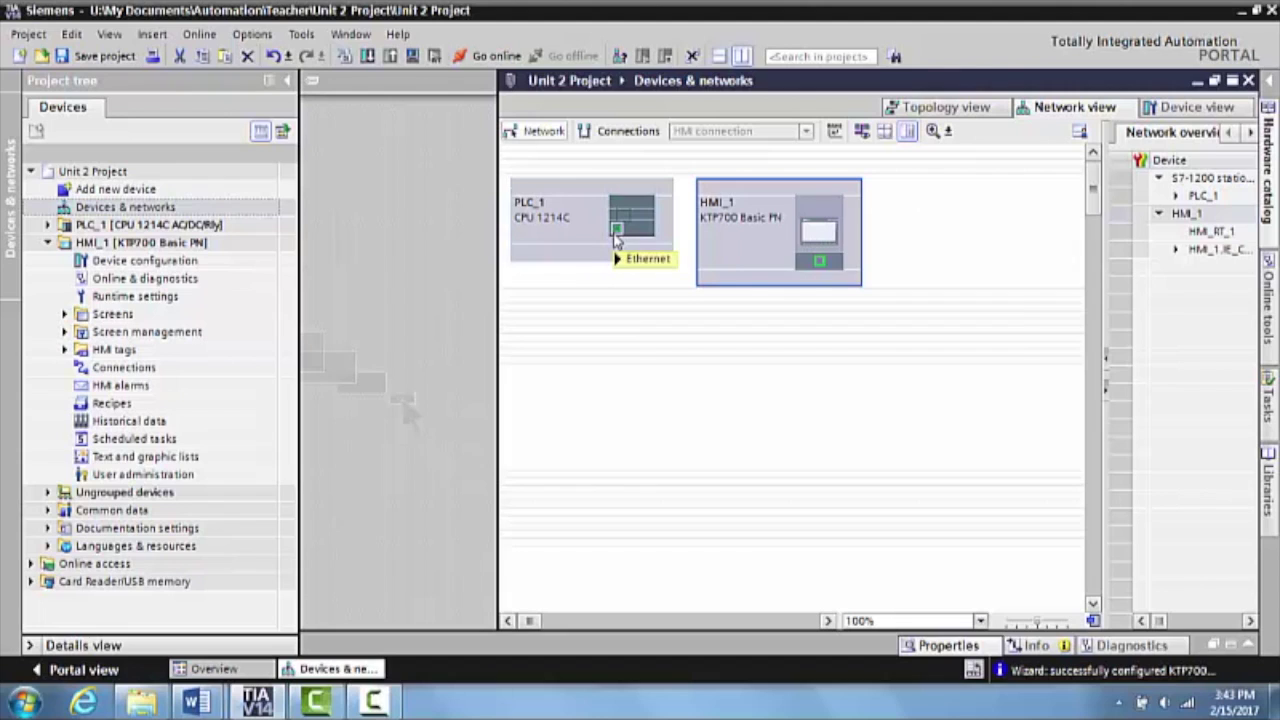
- Connect PLC_1's Ethernet port to HMI_1's port after dismissing the Ethernet help box
mouse_move(617, 235)
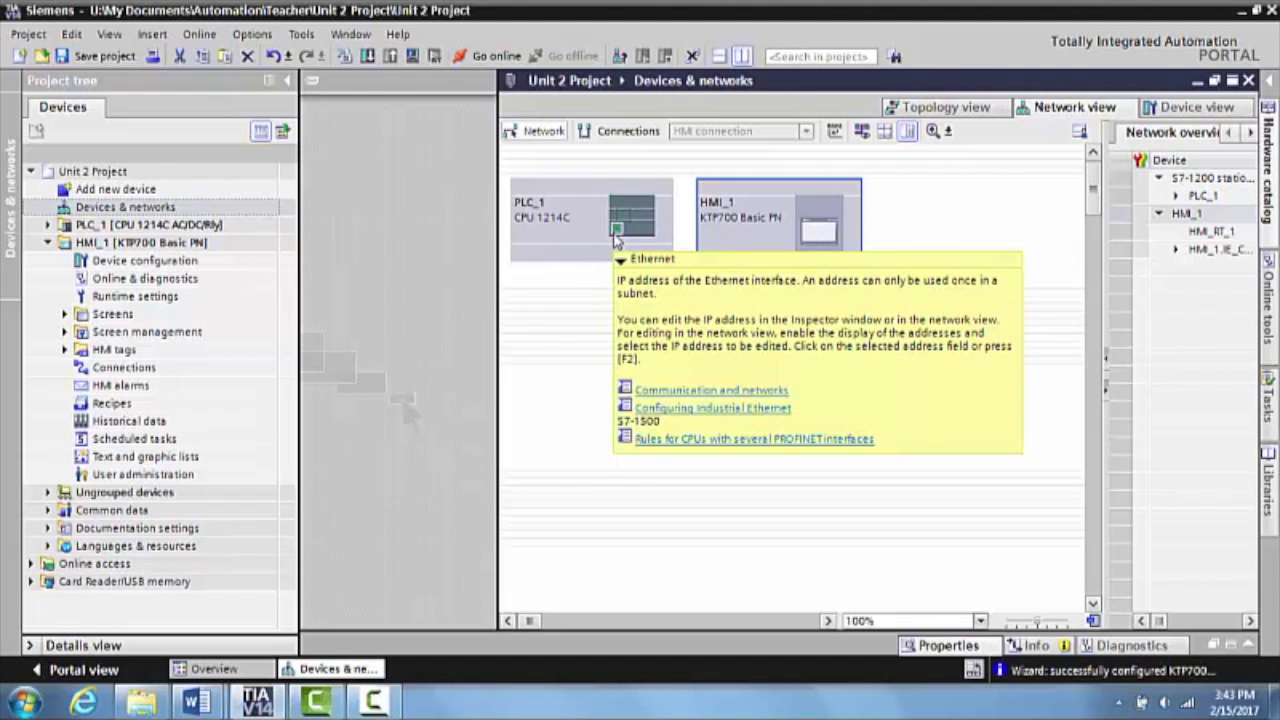
click(618, 233)
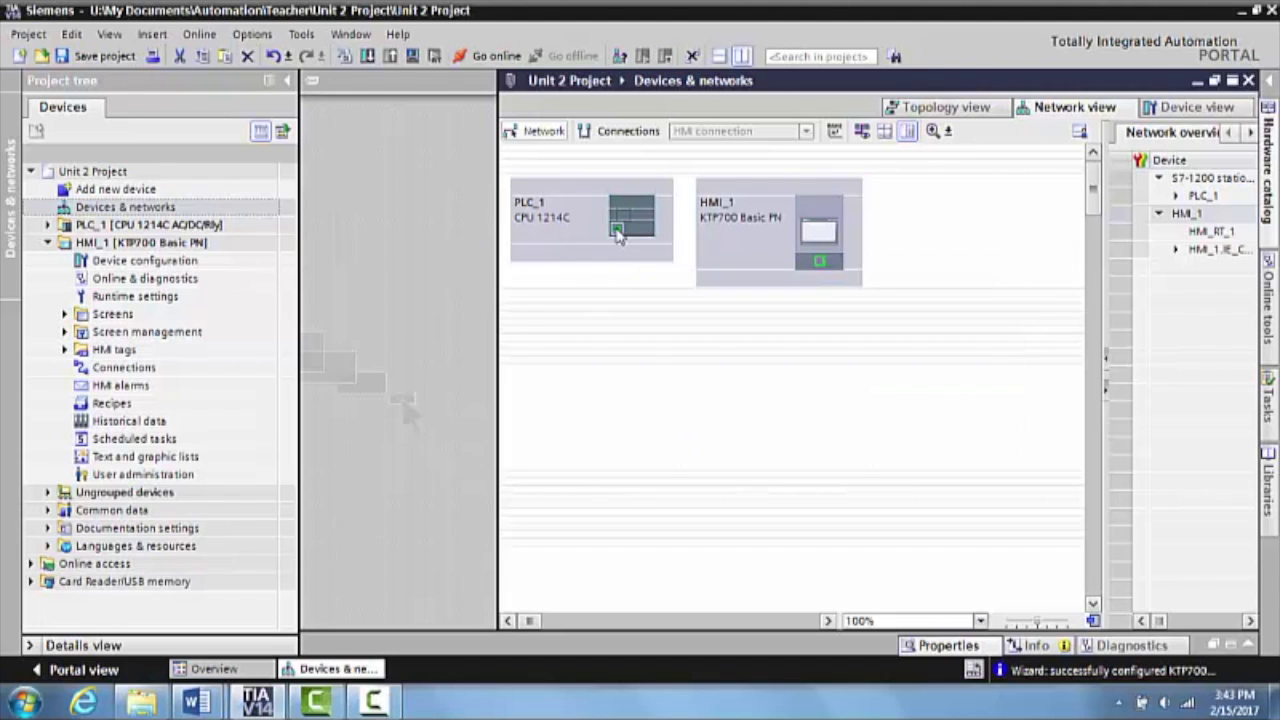
drag(618, 233, 822, 265)
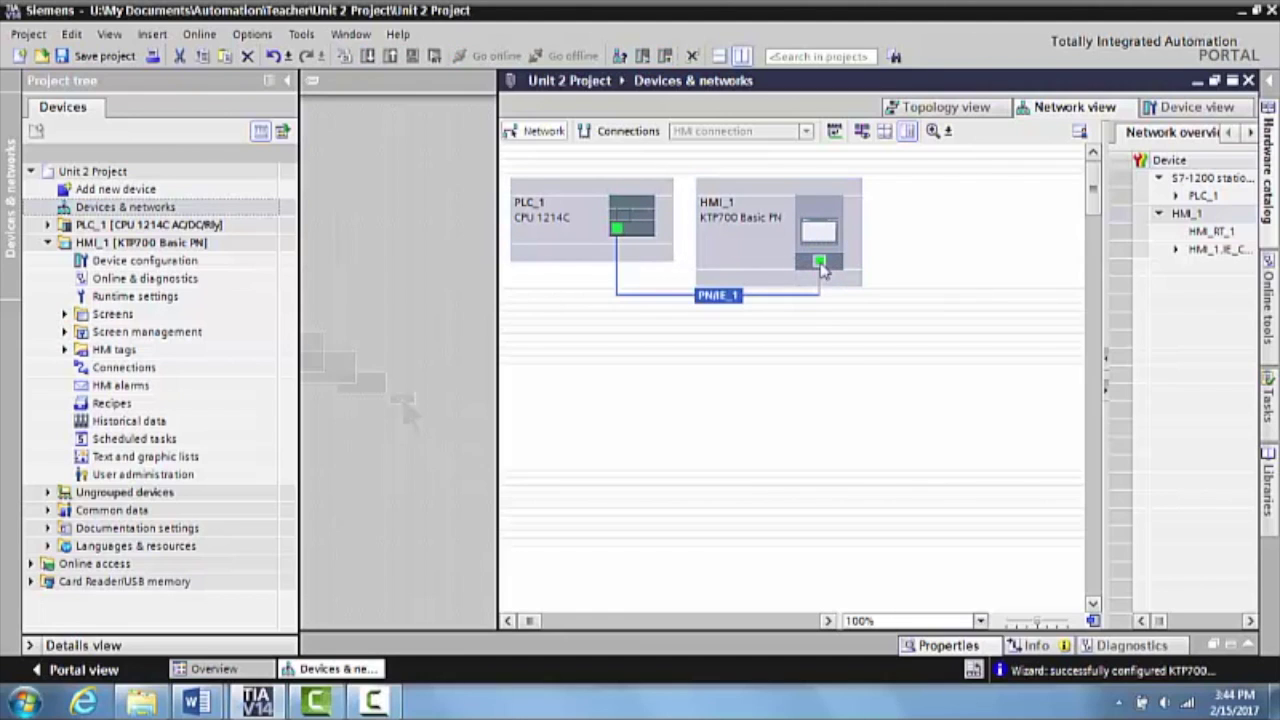
- Zoom the network diagram to 200% and scroll to view the PN/IE_1 link
click(981, 622)
click(979, 556)
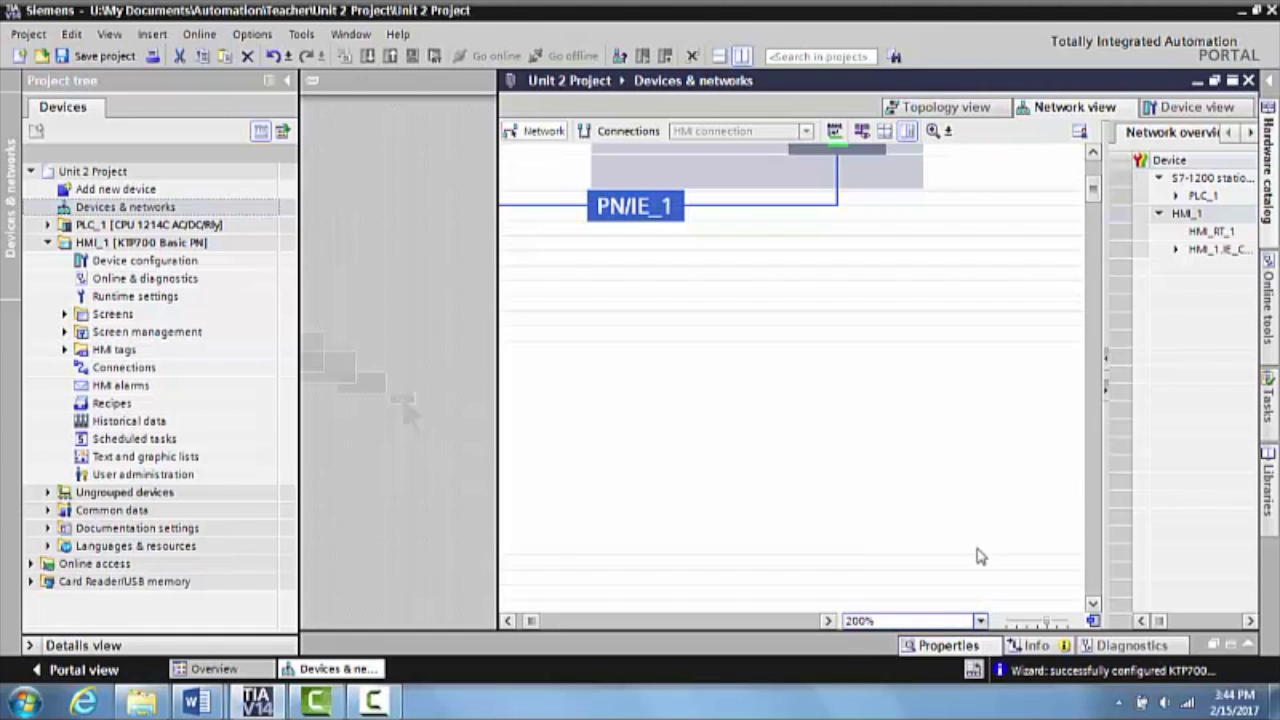
click(1092, 152)
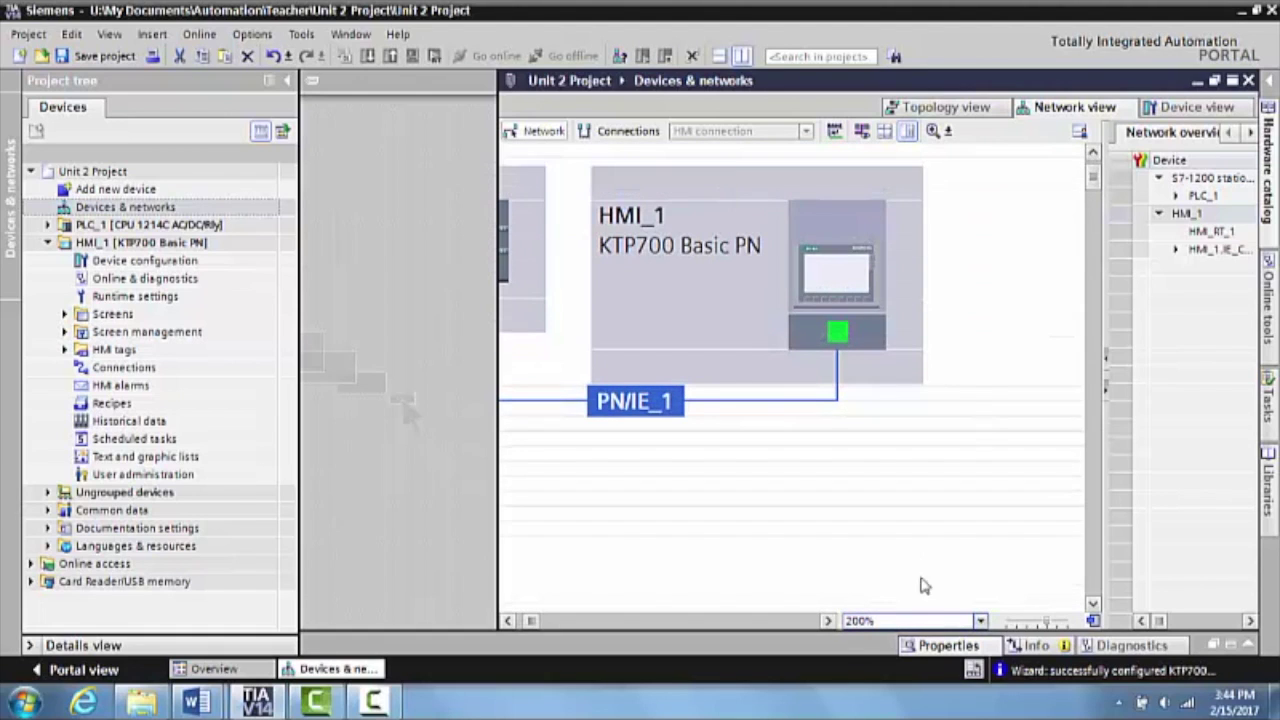
click(508, 622)
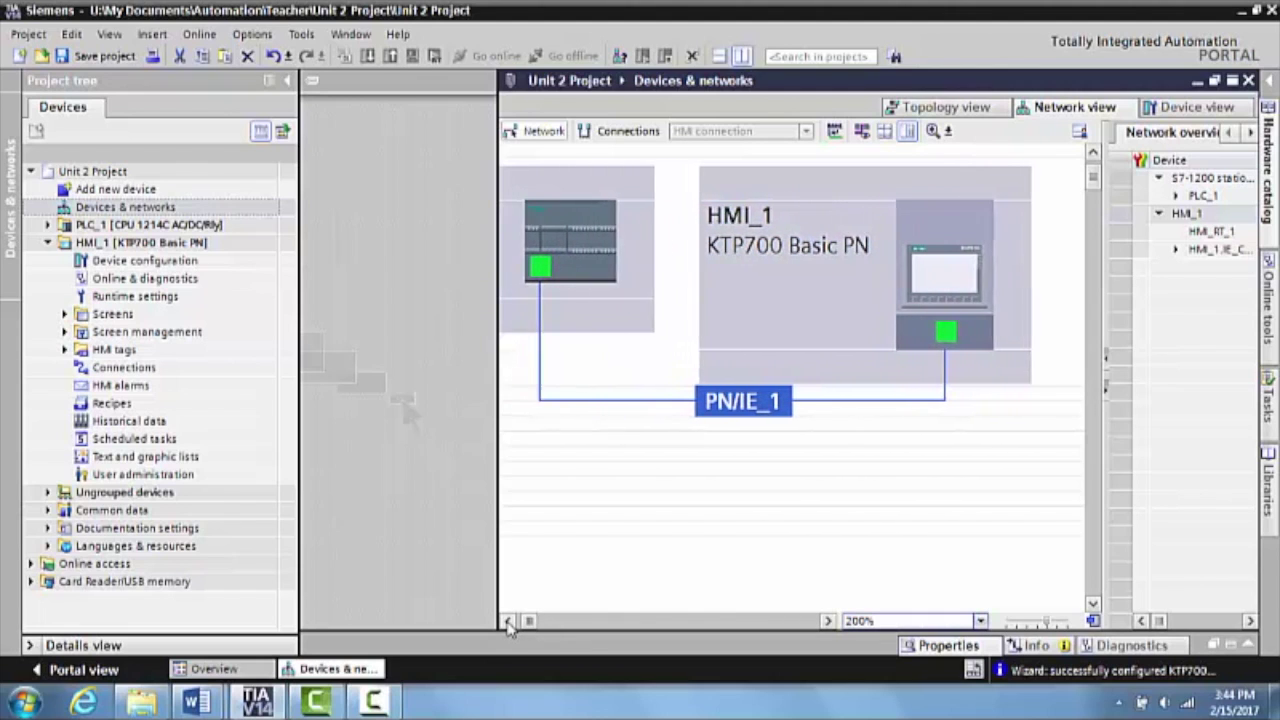
click(508, 621)
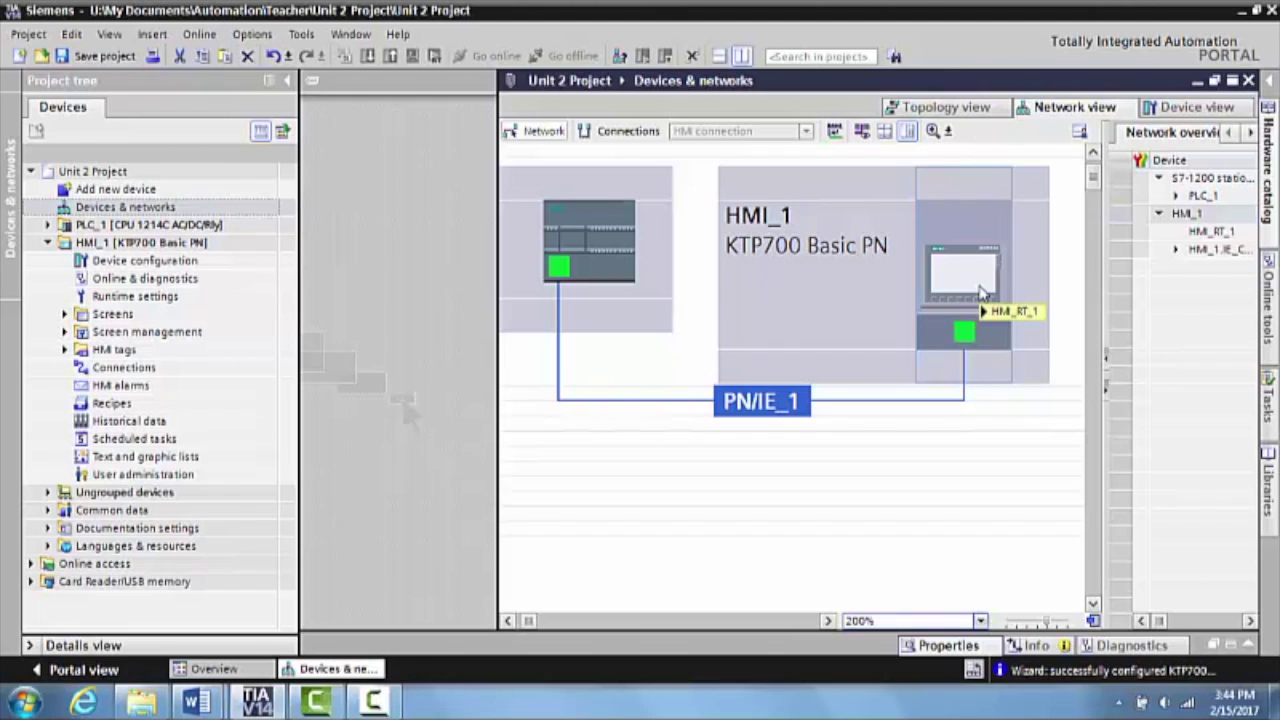